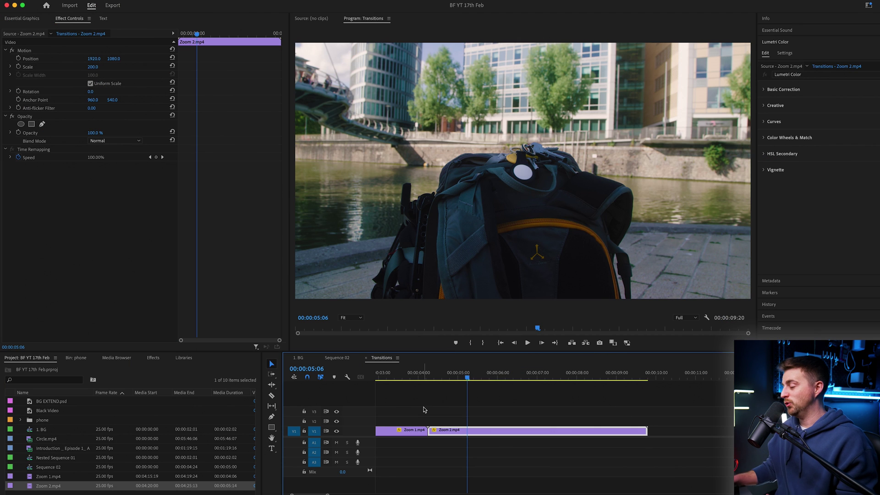
Step: Search the effects for "levels" and apply the Levels effect to the Zoom 1.mp4 clip
{"action": "left_click", "coordinate": [153, 358]}
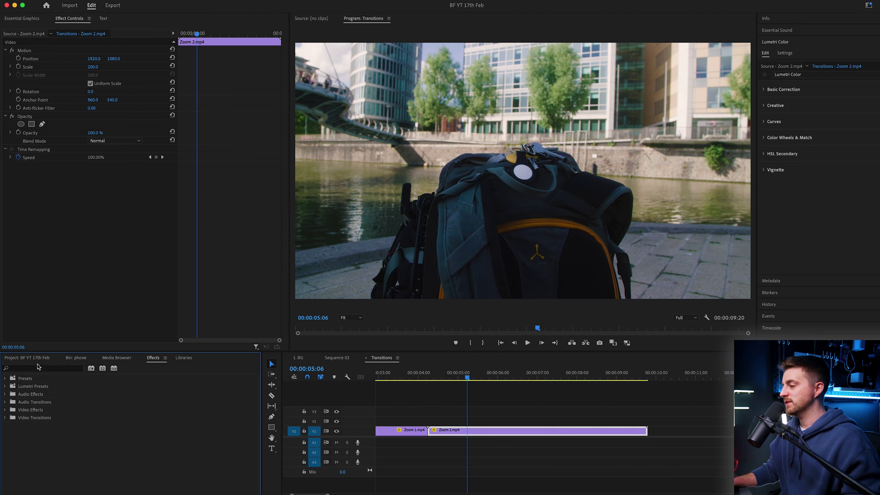
{"action": "left_click", "coordinate": [31, 370]}
{"action": "type", "text": "levels"}
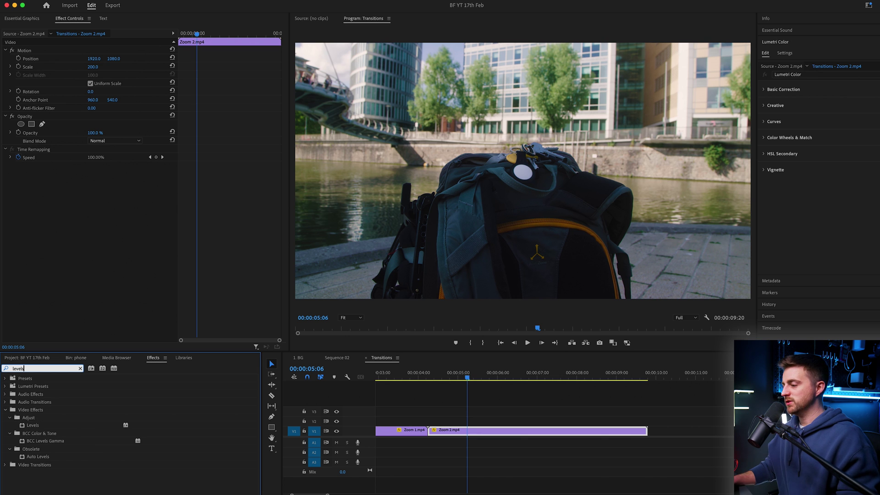
{"action": "left_click_drag", "start_coordinate": [36, 425], "coordinate": [423, 429]}
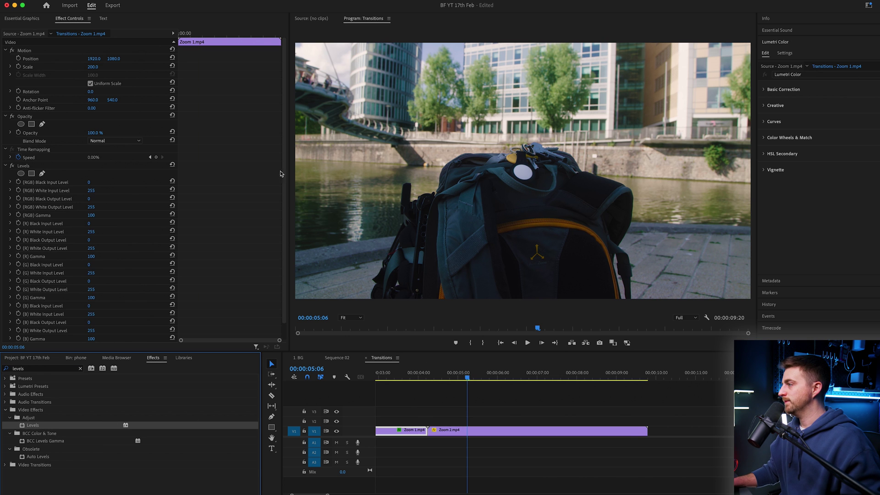
Step: On the last frame of Zoom 1.mp4 (00:00:04:05), enable keyframing for (RGB) White Input Level and set it to 50
{"action": "left_click", "coordinate": [280, 35]}
{"action": "key", "text": "Right"}
{"action": "left_click", "coordinate": [549, 405]}
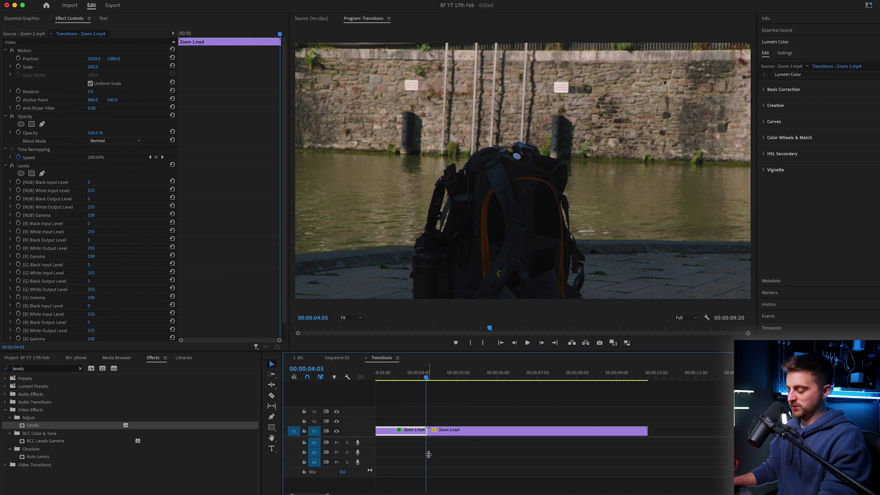
{"action": "key", "text": "="}
{"action": "key", "text": "Right"}
{"action": "scroll", "coordinate": [550, 405], "scroll_direction": "right", "scroll_amount": 3}
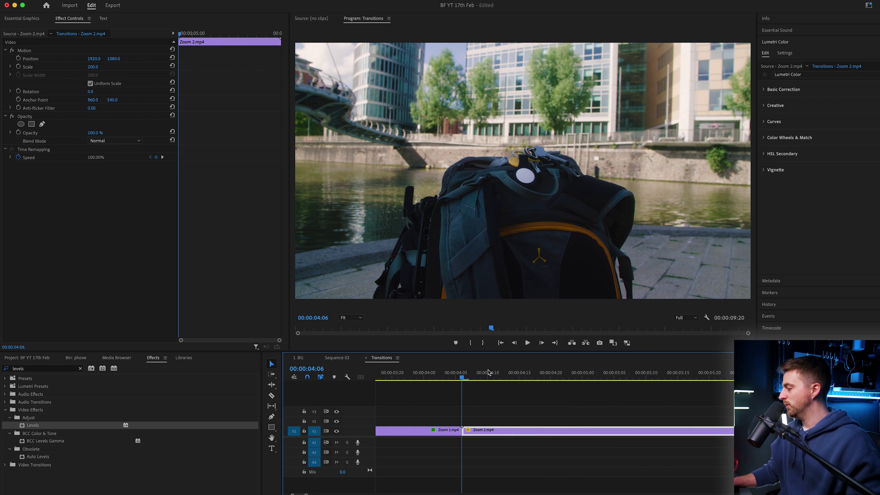
{"action": "key", "text": "Left"}
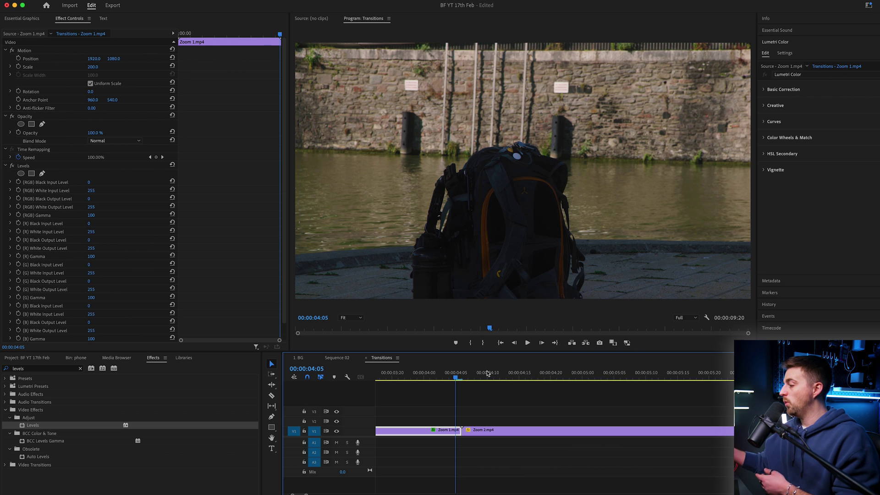
{"action": "left_click", "coordinate": [19, 192]}
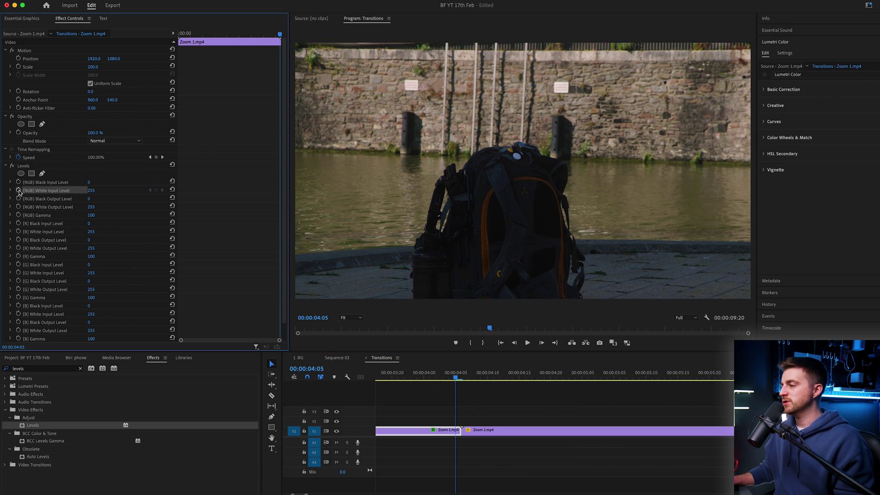
{"action": "left_click_drag", "start_coordinate": [91, 190], "coordinate": [0, 190]}
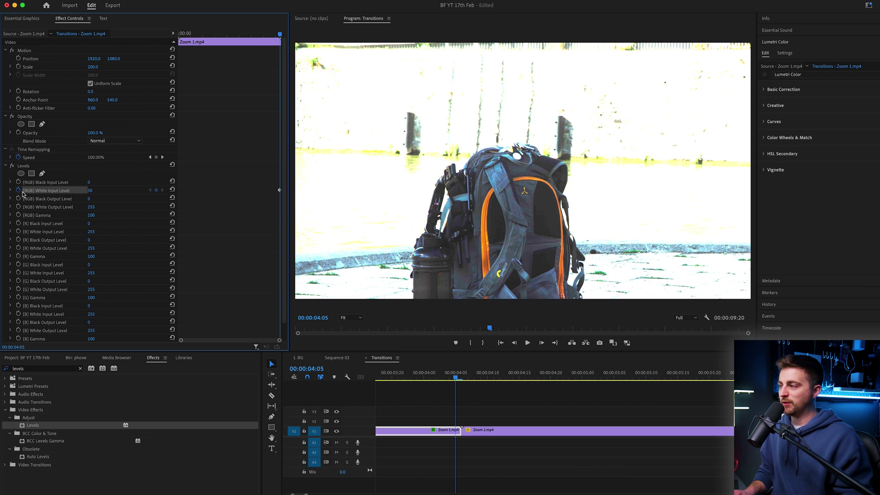
Step: Add a (RGB) White Input Level keyframe of 200 at 00:00:04:02, three frames before the end of Zoom 1.mp4
{"action": "key", "text": "Left"}
{"action": "key", "text": "Left"}
{"action": "key", "text": "Left"}
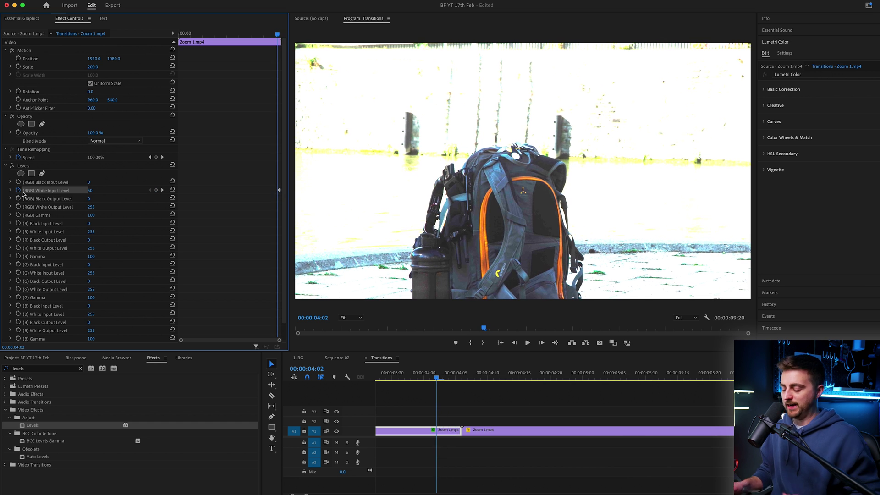
{"action": "key", "text": "Left"}
{"action": "key", "text": "Left"}
{"action": "key", "text": "Left"}
{"action": "key", "text": "Left"}
{"action": "key", "text": "Left"}
{"action": "key", "text": "Left"}
{"action": "key", "text": "Left"}
{"action": "key", "text": "Left"}
{"action": "key", "text": "Left"}
{"action": "left_click_drag", "start_coordinate": [268, 35], "coordinate": [282, 37]}
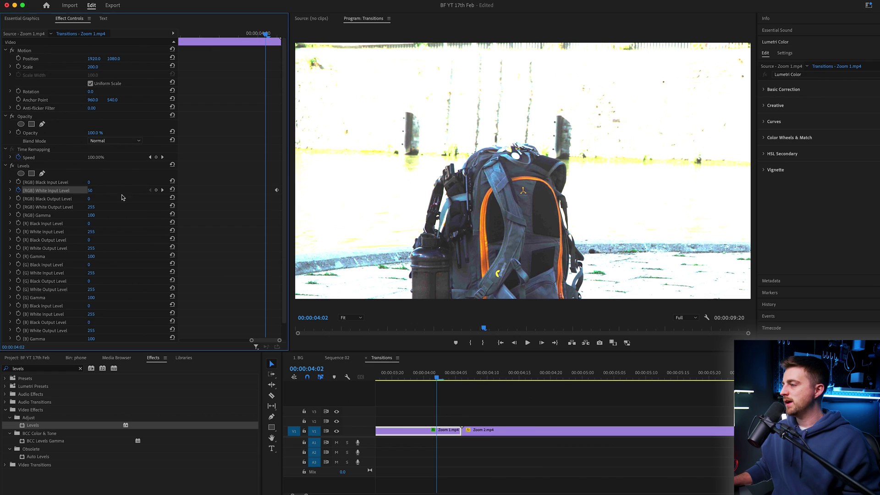
{"action": "left_click_drag", "start_coordinate": [90, 190], "coordinate": [156, 190]}
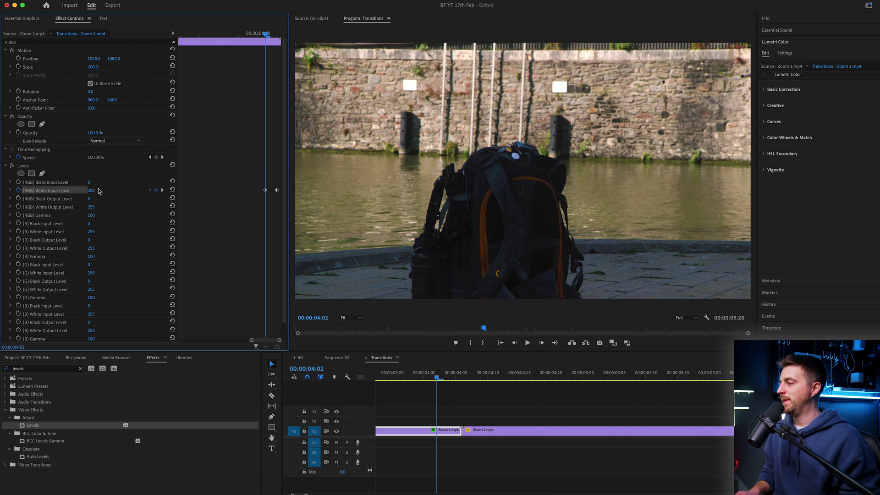
Step: Add a (RGB) White Input Level keyframe of 255 on Zoom 1.mp4 at 00:00:03:20
{"action": "key", "text": "Left"}
{"action": "key", "text": "Left"}
{"action": "key", "text": "Left"}
{"action": "key", "text": "Left"}
{"action": "key", "text": "Left"}
{"action": "key", "text": "Left"}
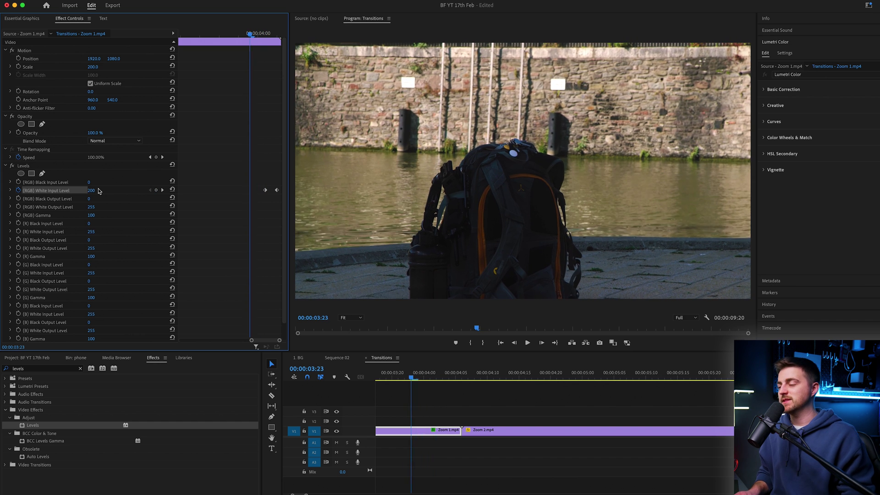
{"action": "left_click_drag", "start_coordinate": [92, 190], "coordinate": [98, 191]}
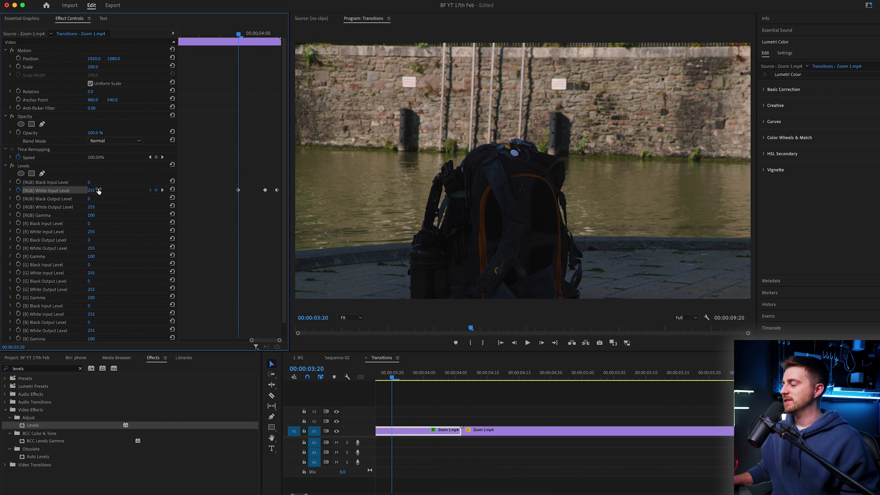
Step: Play through the cut, then apply the Levels effect to the Zoom 2.mp4 clip
{"action": "key", "text": "space"}
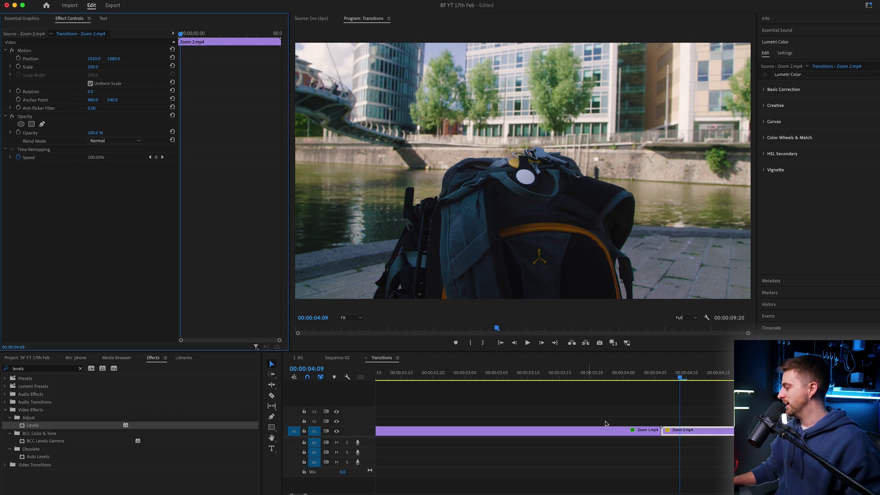
{"action": "scroll", "coordinate": [605, 423], "scroll_direction": "right", "scroll_amount": 5}
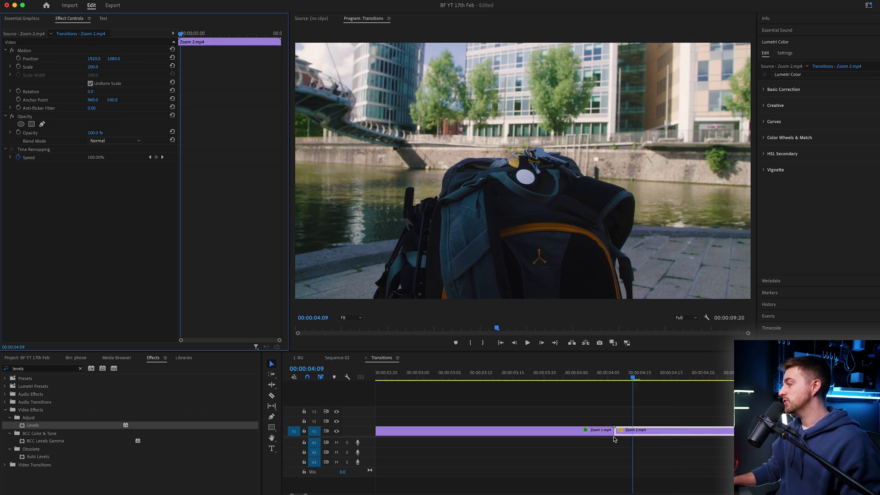
{"action": "left_click_drag", "start_coordinate": [35, 426], "coordinate": [536, 433]}
Step: On the first frame of Zoom 2.mp4, set (RGB) White Input Level to 58 and enable its keyframing
{"action": "left_click_drag", "start_coordinate": [189, 30], "coordinate": [154, 36]}
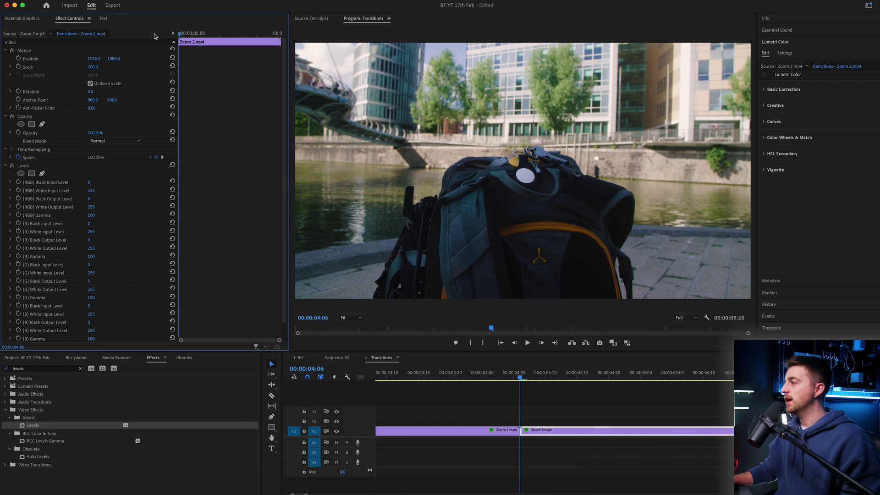
{"action": "left_click_drag", "start_coordinate": [92, 191], "coordinate": [74, 193]}
{"action": "left_click", "coordinate": [18, 190]}
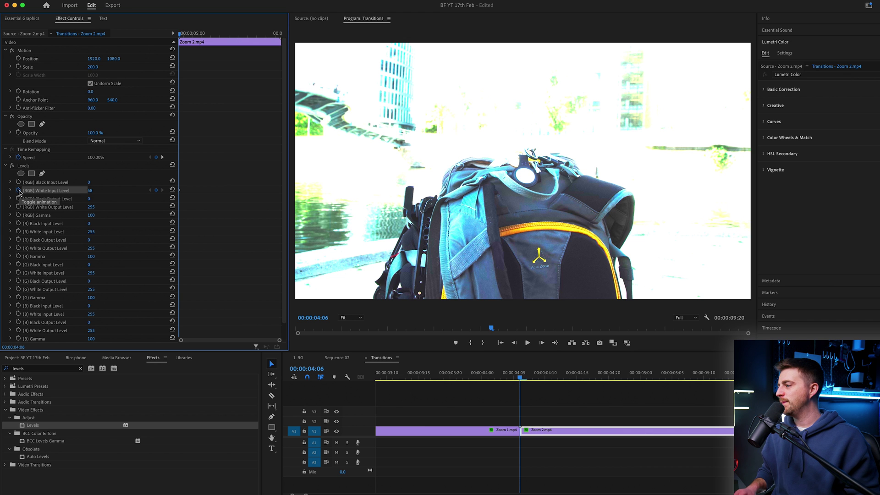
Step: Reset (RGB) White Input Level to 255 on Zoom 2.mp4 at 00:00:04:16, and play back the flash transition
{"action": "key", "text": "space"}
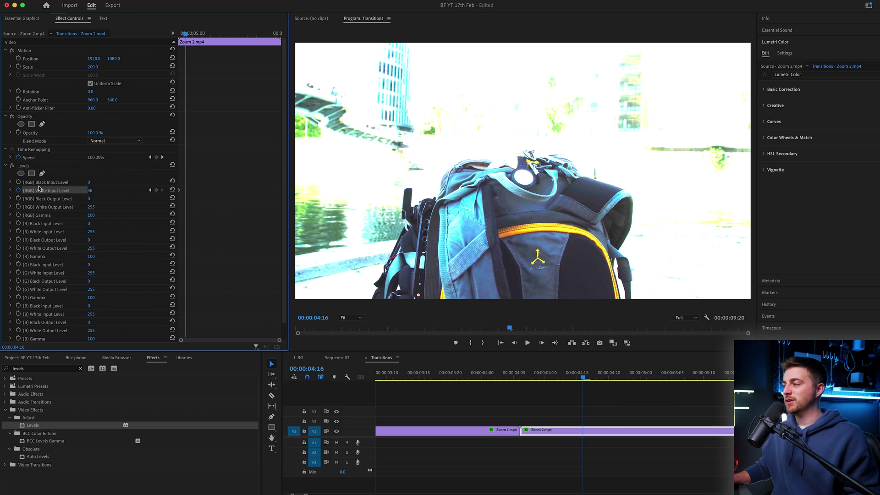
{"action": "left_click", "coordinate": [172, 189]}
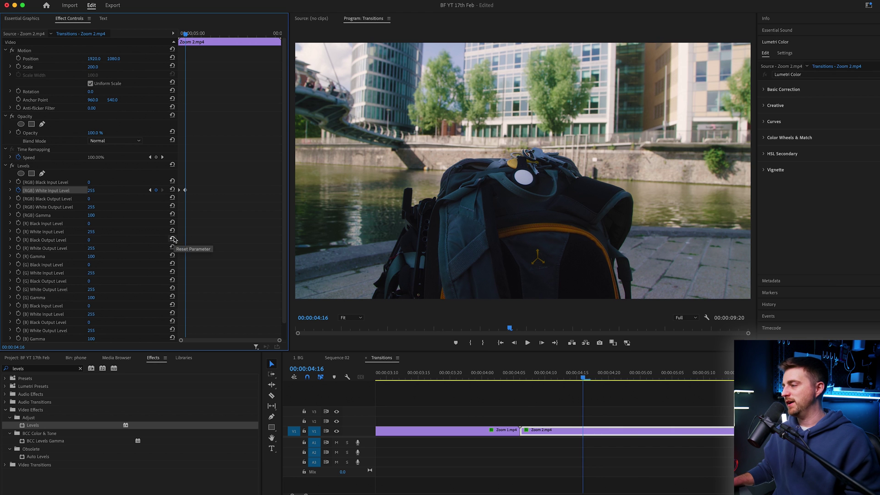
{"action": "scroll", "coordinate": [174, 239], "scroll_direction": "down", "scroll_amount": 1}
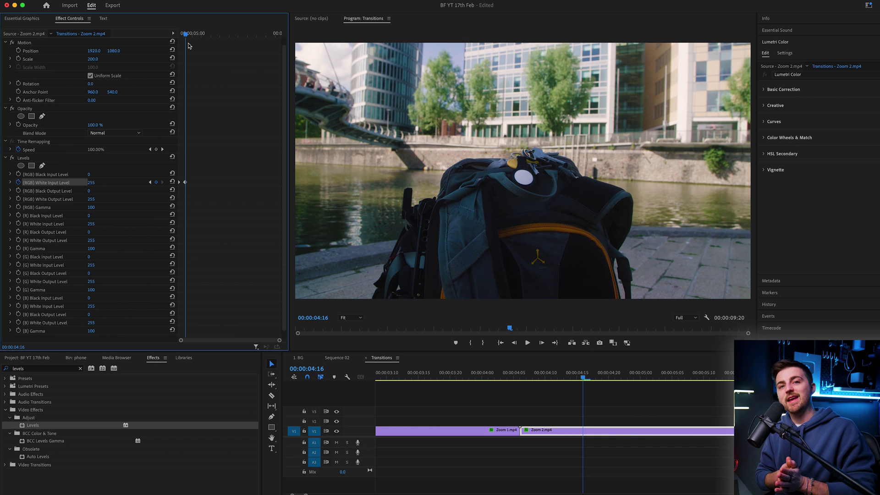
{"action": "left_click", "coordinate": [514, 372]}
{"action": "key", "text": "space"}
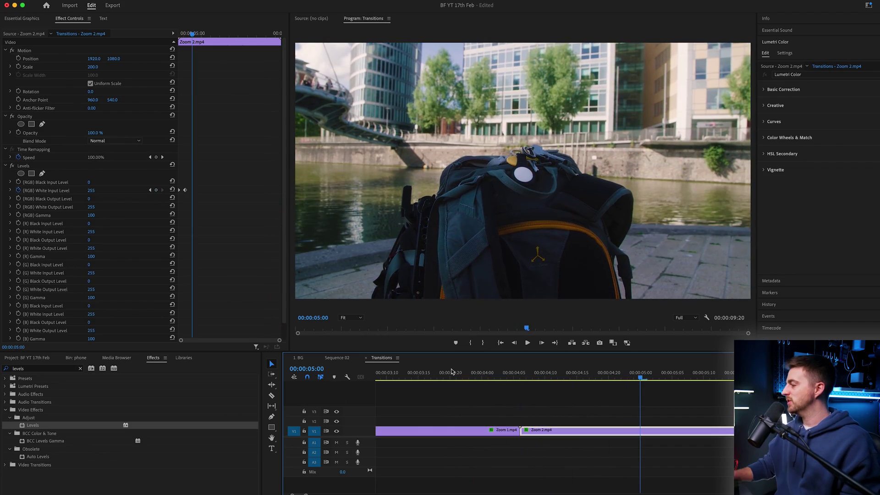
{"action": "key", "text": "space"}
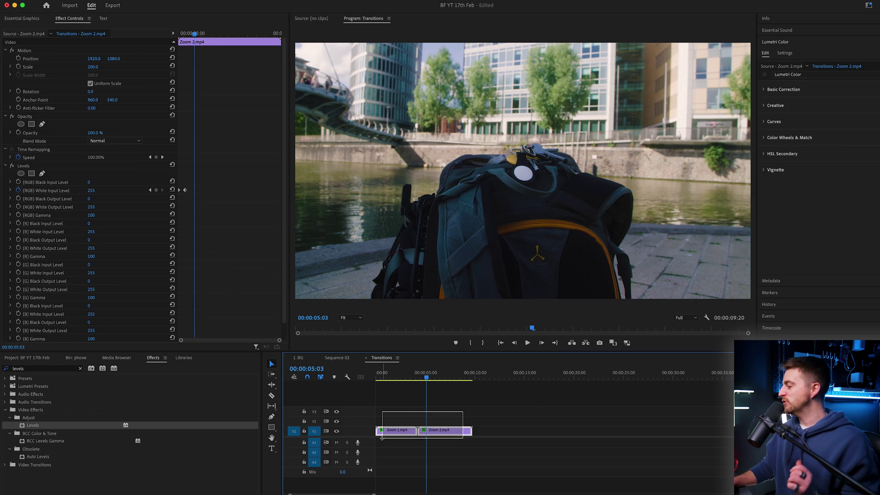
Step: Duplicate both zoom clips further along V1, leaving a gap after the originals, and play back the duplicated transition
{"action": "left_click_drag", "start_coordinate": [465, 412], "coordinate": [380, 453]}
{"action": "left_click", "coordinate": [493, 379]}
{"action": "key", "text": "ctrl+v"}
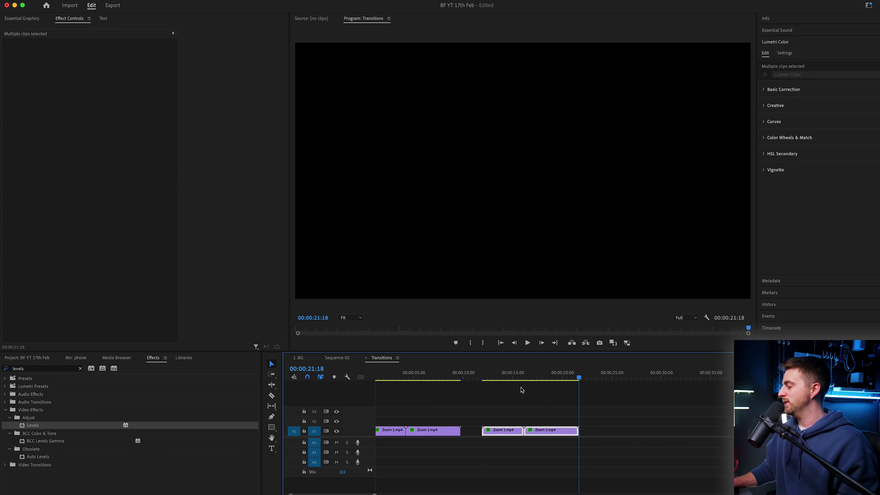
{"action": "left_click", "coordinate": [535, 393]}
{"action": "left_click", "coordinate": [511, 375]}
{"action": "key", "text": "space"}
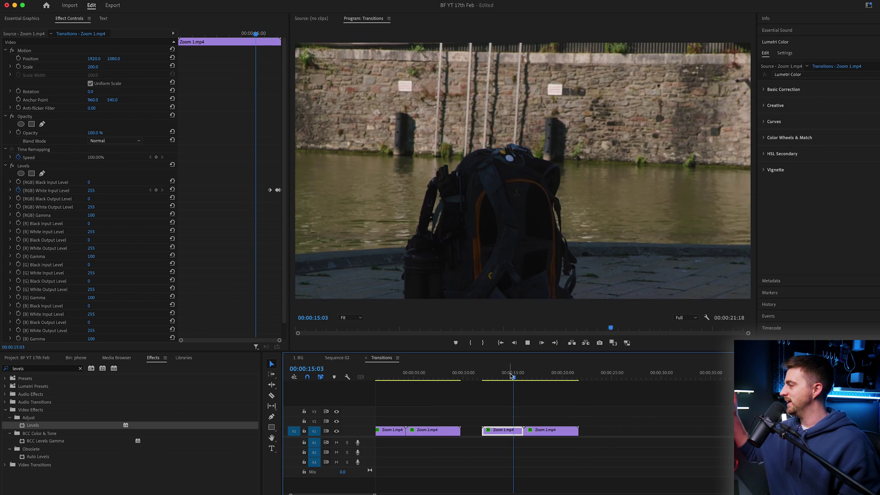
{"action": "key", "text": "space"}
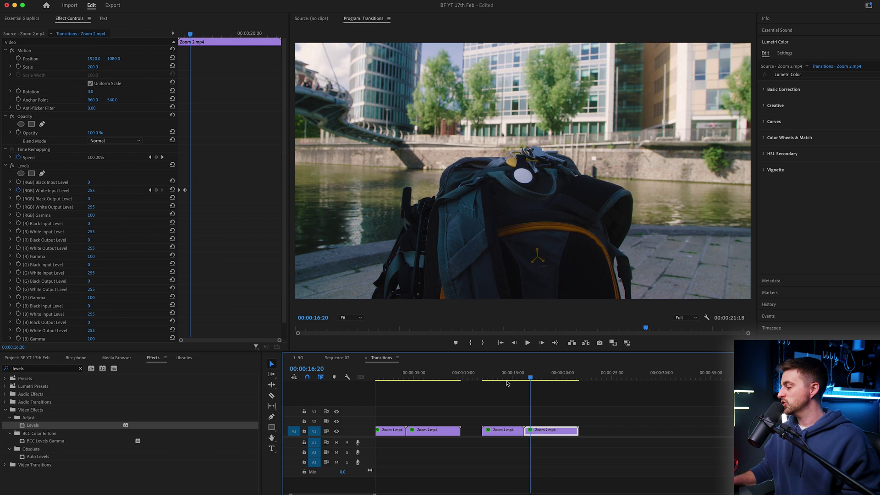
Step: Collapse the Levels settings on the duplicated Zoom 2.mp4 and Zoom 1.mp4 clips
{"action": "left_click", "coordinate": [8, 167]}
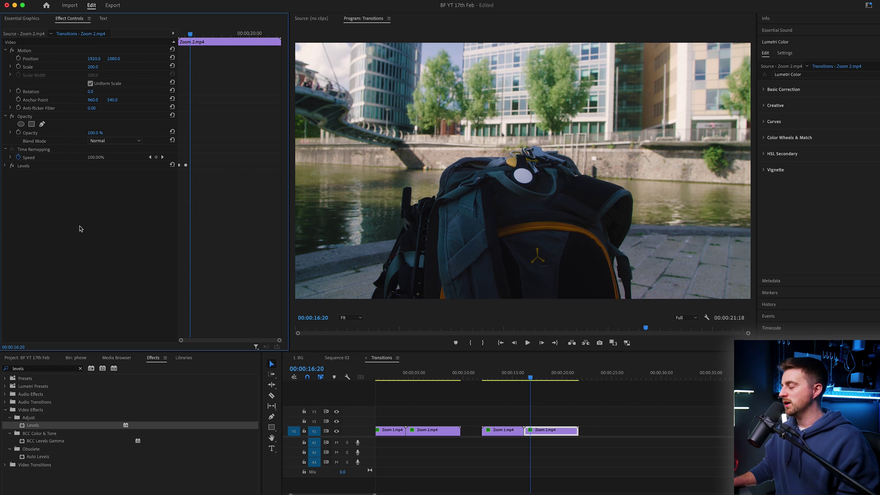
{"action": "left_click", "coordinate": [504, 430]}
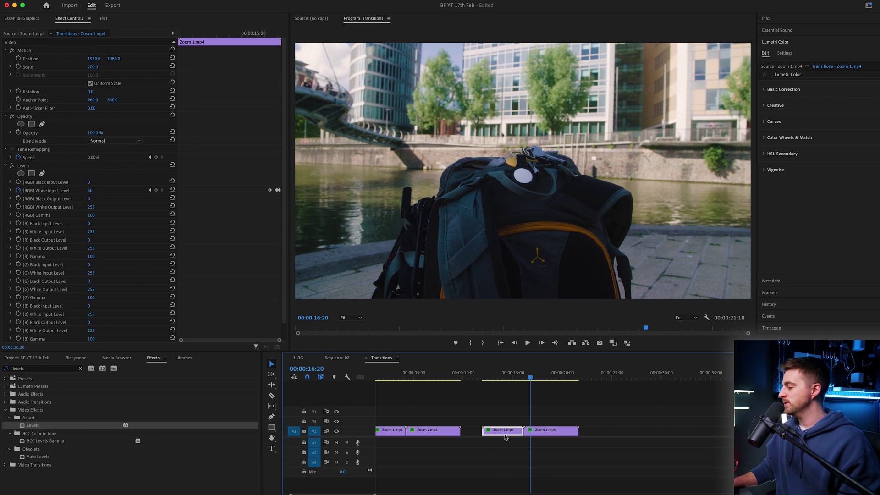
{"action": "left_click", "coordinate": [5, 167]}
Step: Search the effects for "gauss" and apply Gaussian Blur from Blur & Sharpen to the duplicated Zoom 1.mp4 clip
{"action": "left_click", "coordinate": [54, 369]}
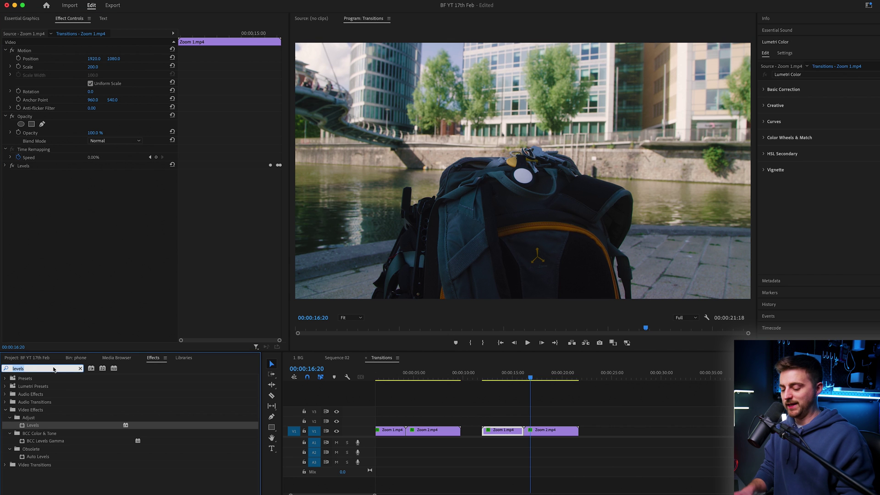
{"action": "key", "text": "BackSpace"}
{"action": "key", "text": "BackSpace"}
{"action": "key", "text": "BackSpace"}
{"action": "key", "text": "BackSpace"}
{"action": "key", "text": "BackSpace"}
{"action": "key", "text": "BackSpace"}
{"action": "type", "text": "gauss"}
{"action": "left_click", "coordinate": [40, 450]}
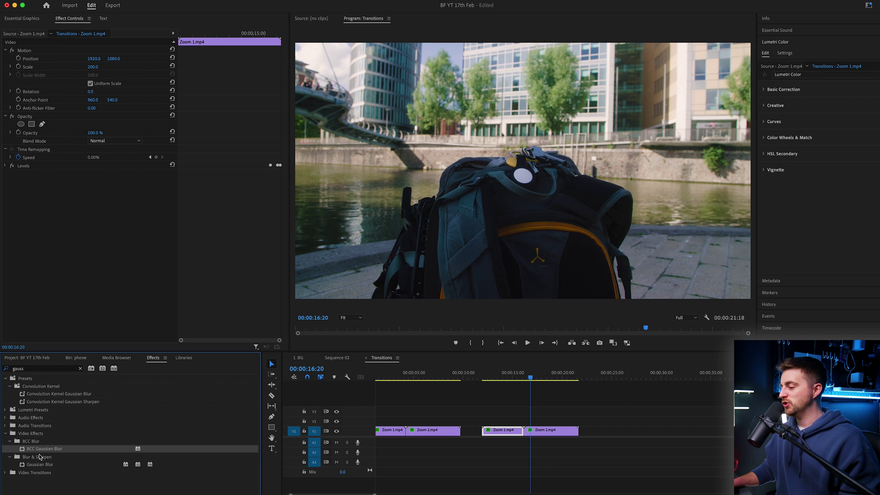
{"action": "left_click", "coordinate": [37, 465]}
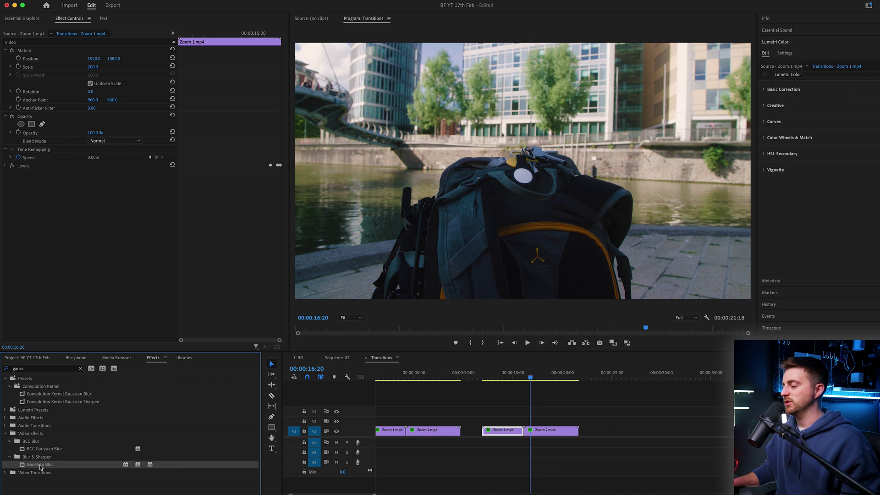
{"action": "left_click_drag", "start_coordinate": [43, 467], "coordinate": [496, 433]}
Step: On the duplicated Zoom 1.mp4's last frame, 00:00:16:03, set Gaussian Blur Blurriness to 137 and enable its keyframing
{"action": "left_click", "coordinate": [522, 377]}
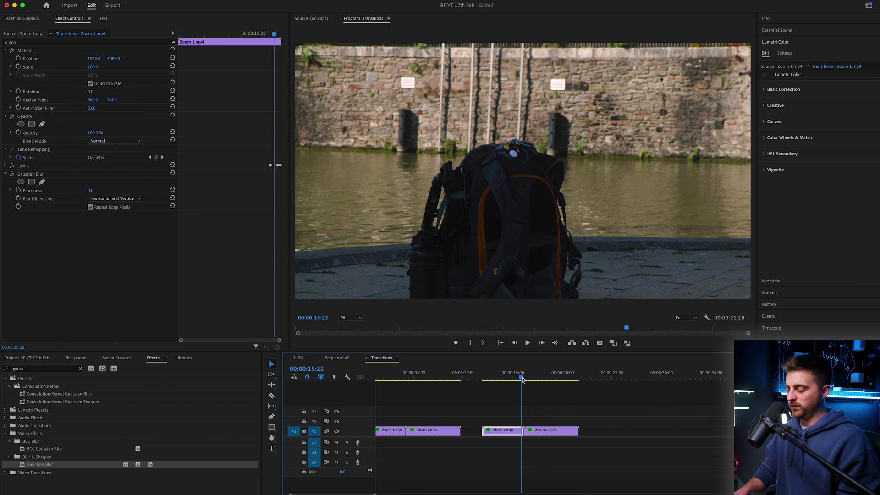
{"action": "key", "text": "="}
{"action": "scroll", "coordinate": [521, 409], "scroll_direction": "right", "scroll_amount": 1}
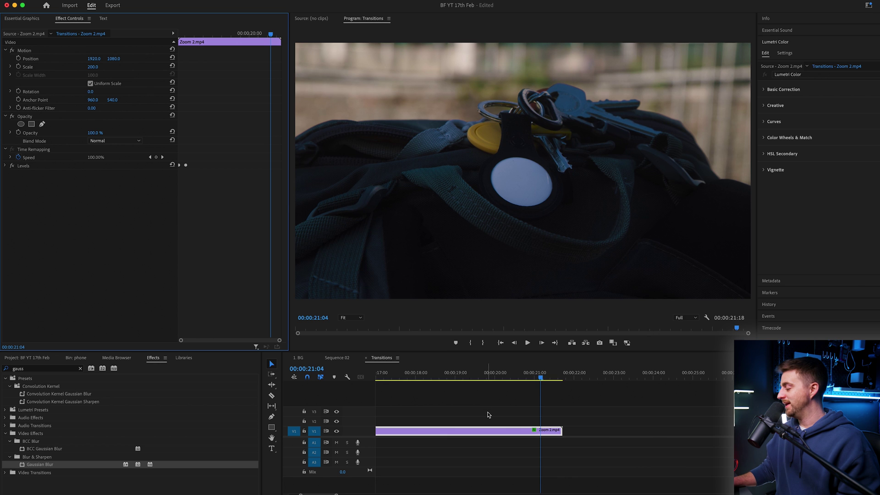
{"action": "scroll", "coordinate": [488, 415], "scroll_direction": "left", "scroll_amount": 5}
{"action": "left_click", "coordinate": [553, 375]}
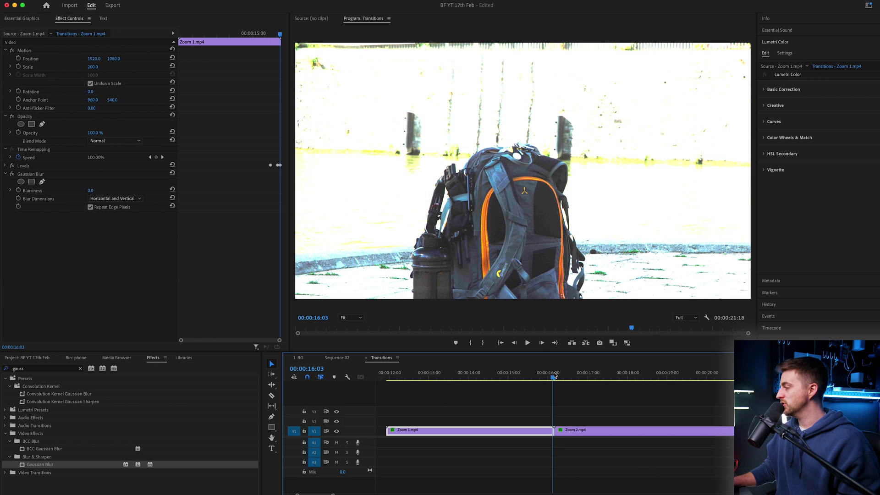
{"action": "key", "text": "Right"}
{"action": "key", "text": "Left"}
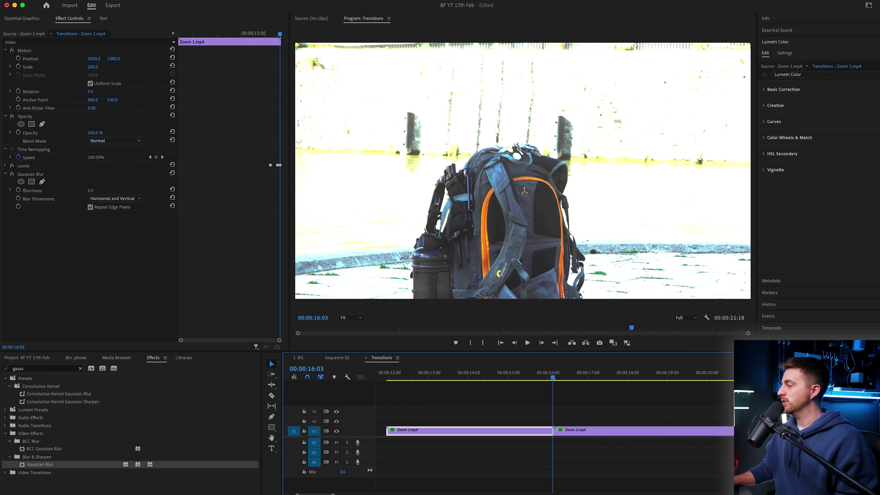
{"action": "left_click_drag", "start_coordinate": [91, 190], "coordinate": [156, 190]}
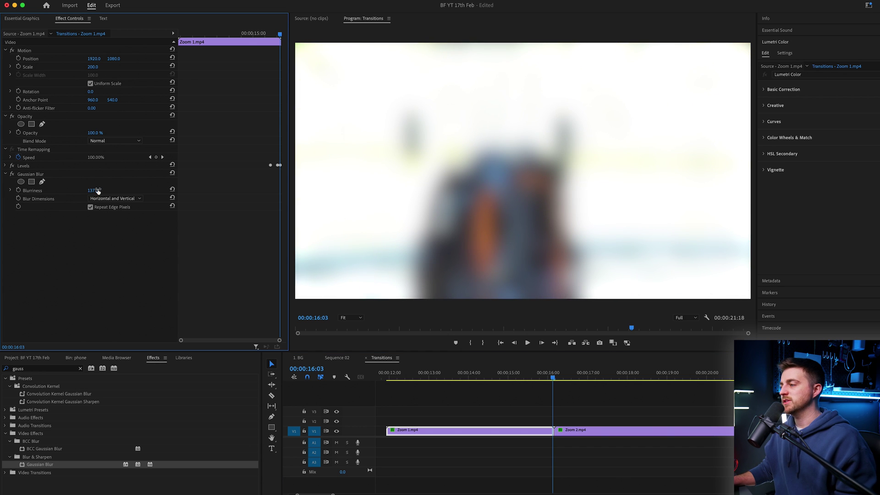
{"action": "left_click", "coordinate": [18, 190]}
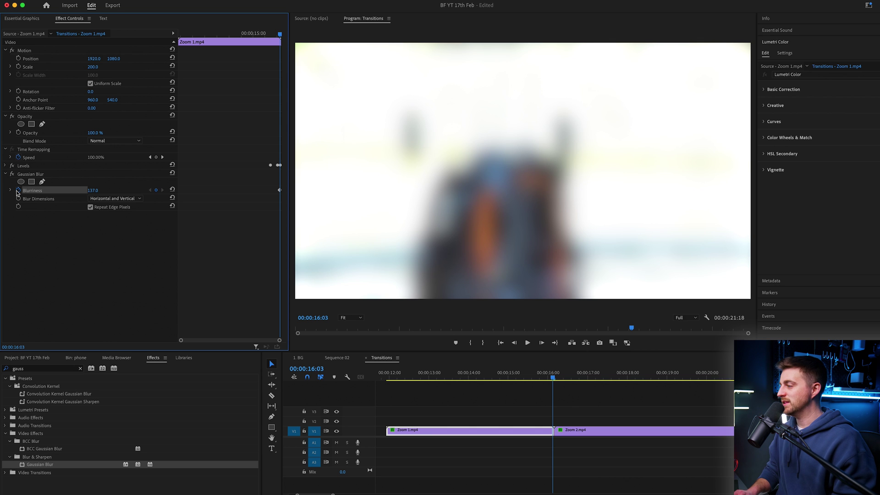
Step: Add a Blurriness keyframe of 13 on the duplicated Zoom 1.mp4 at 00:00:15:24
{"action": "key", "text": "Left"}
{"action": "key", "text": "Left"}
{"action": "key", "text": "Left"}
{"action": "key", "text": "Left"}
{"action": "key", "text": "="}
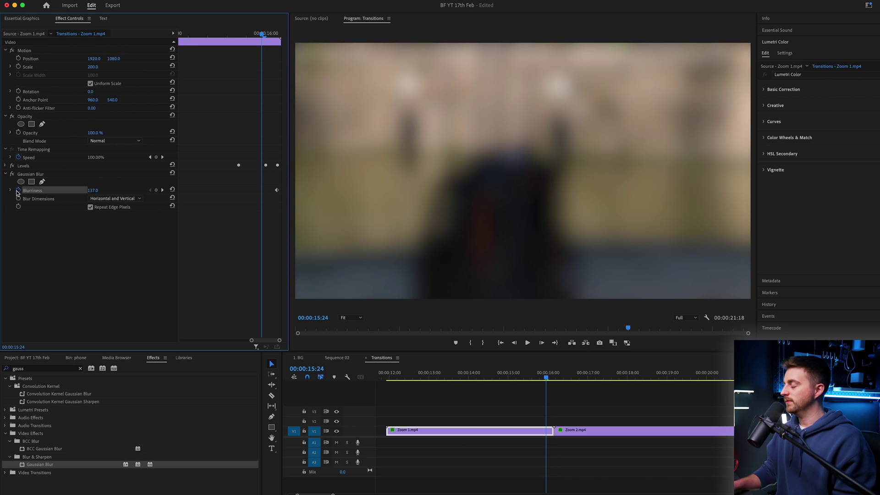
{"action": "left_click", "coordinate": [93, 190]}
{"action": "type", "text": "24"}
{"action": "key", "text": "Return"}
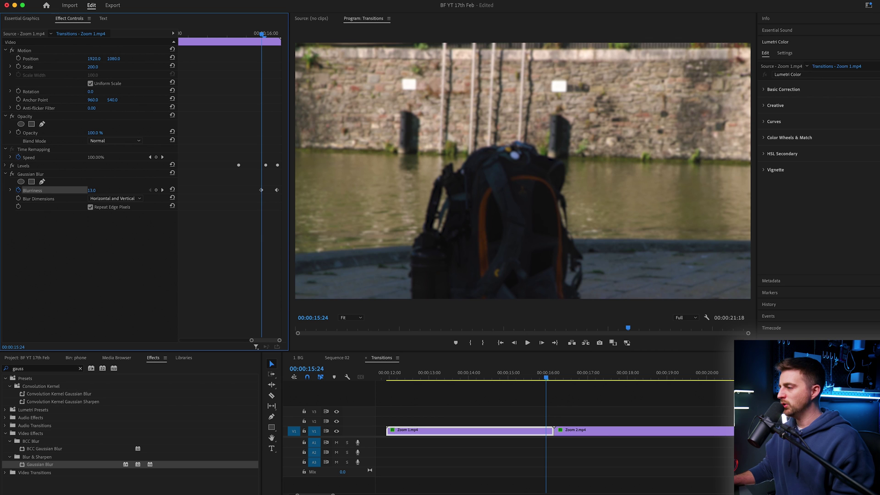
Step: Add a Blurriness keyframe of 0 on the duplicated Zoom 1.mp4 at 00:00:15:18 and play back the blur into the cut
{"action": "key", "text": "Left"}
{"action": "key", "text": "Left"}
{"action": "key", "text": "Left"}
{"action": "key", "text": "Left"}
{"action": "key", "text": "Left"}
{"action": "key", "text": "Left"}
{"action": "left_click", "coordinate": [93, 190]}
{"action": "type", "text": "0"}
{"action": "key", "text": "Return"}
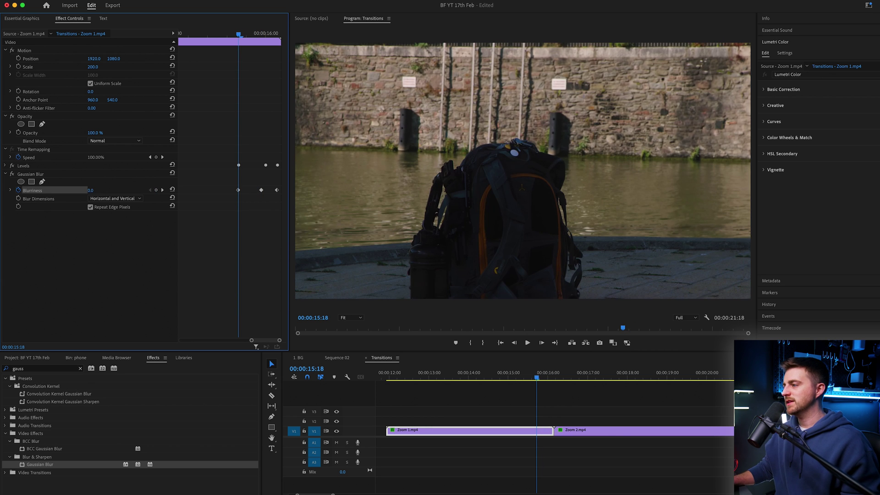
{"action": "key", "text": "space"}
{"action": "key", "text": "space"}
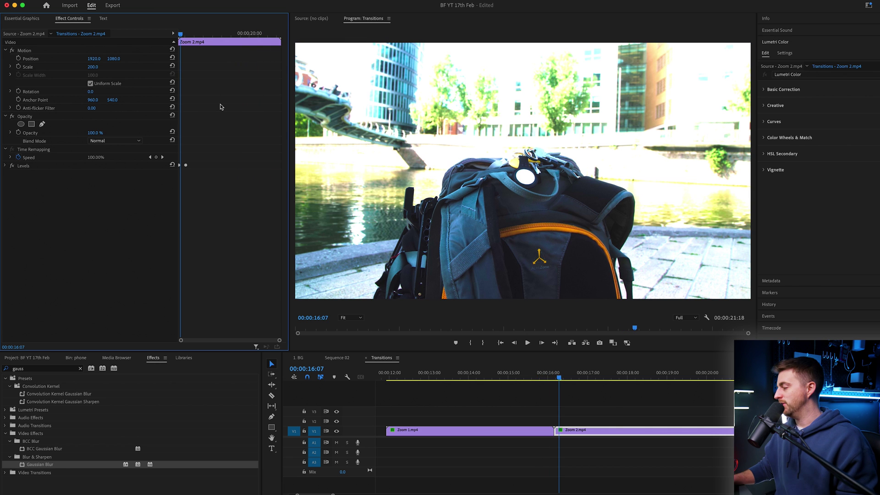
Step: Apply Gaussian Blur to the duplicated Zoom 2.mp4 and keyframe its Blurriness at 167 on the first frame, 00:00:16:04
{"action": "left_click_drag", "start_coordinate": [53, 467], "coordinate": [630, 433]}
{"action": "key", "text": "Up"}
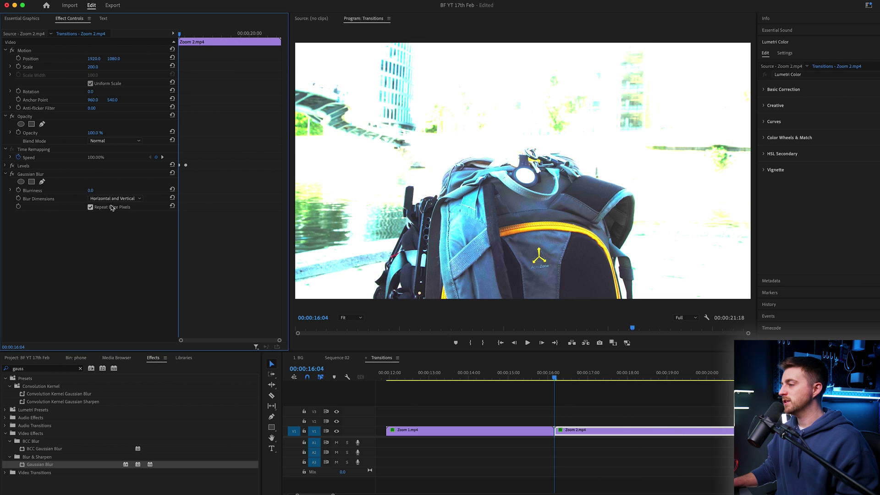
{"action": "left_click_drag", "start_coordinate": [91, 190], "coordinate": [41, 198]}
{"action": "left_click", "coordinate": [19, 190]}
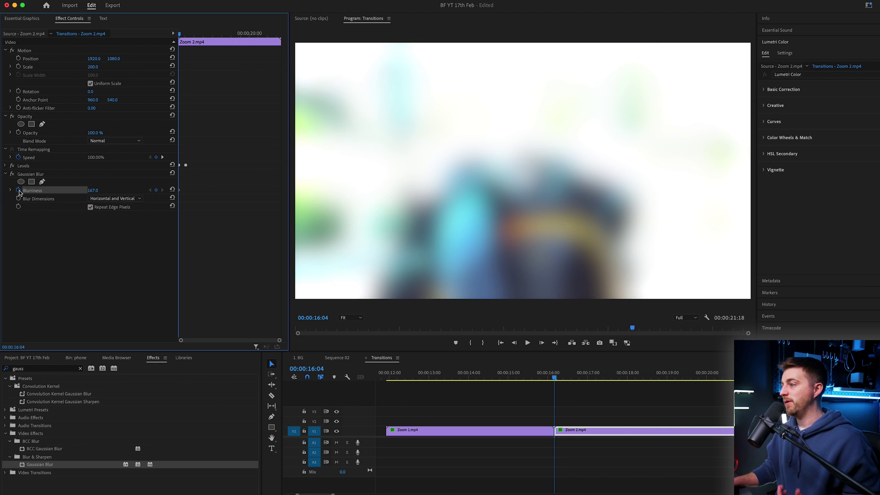
Step: Set Blurriness to 0 on the duplicated Zoom 2.mp4 at 00:00:16:14 and play back the blurred flash transition
{"action": "key", "text": "space"}
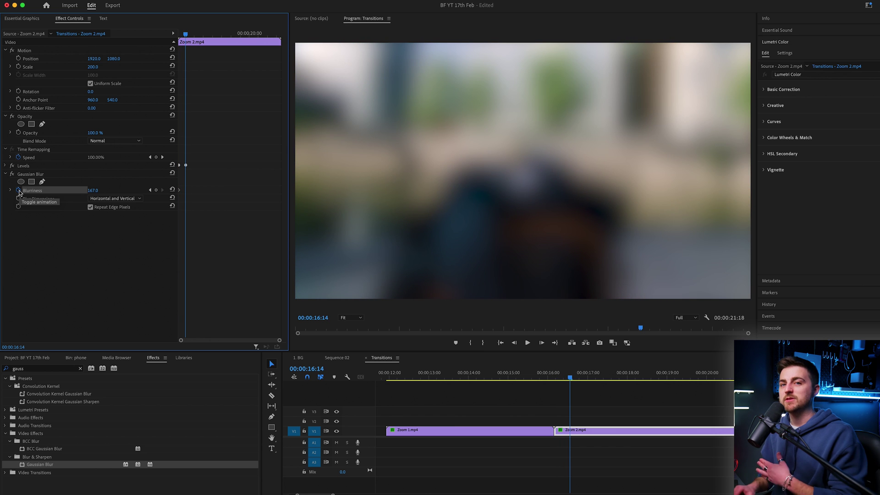
{"action": "left_click_drag", "start_coordinate": [94, 192], "coordinate": [98, 191]}
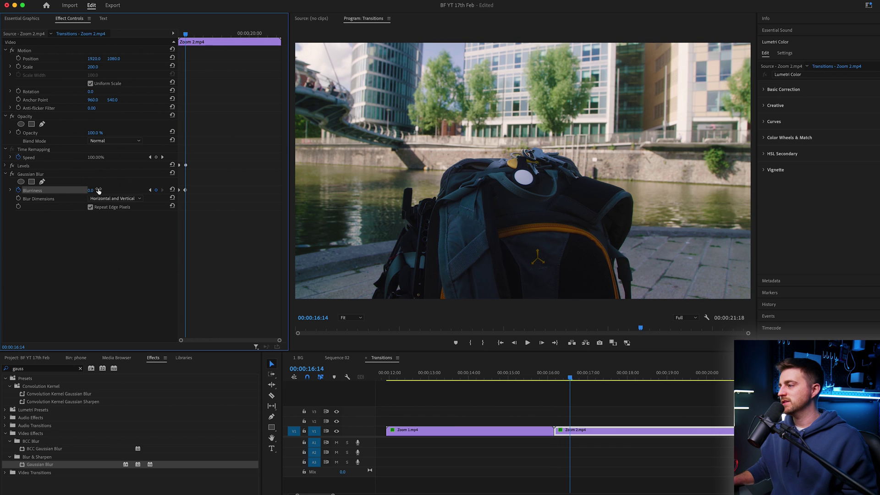
{"action": "left_click", "coordinate": [533, 377]}
{"action": "key", "text": "space"}
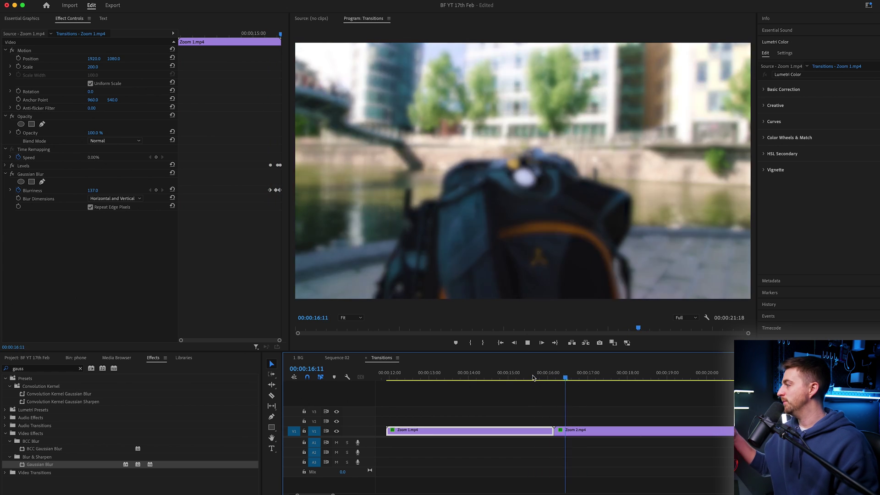
{"action": "left_click", "coordinate": [533, 377]}
{"action": "key", "text": "space"}
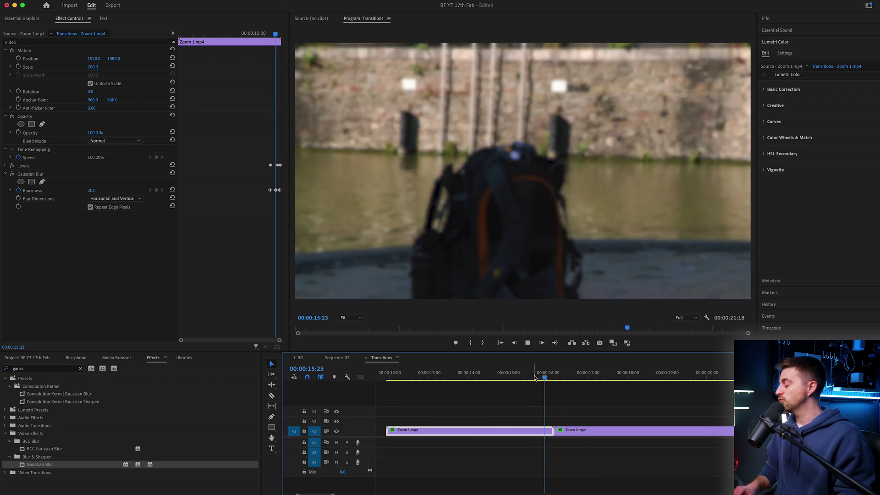
{"action": "key", "text": "space"}
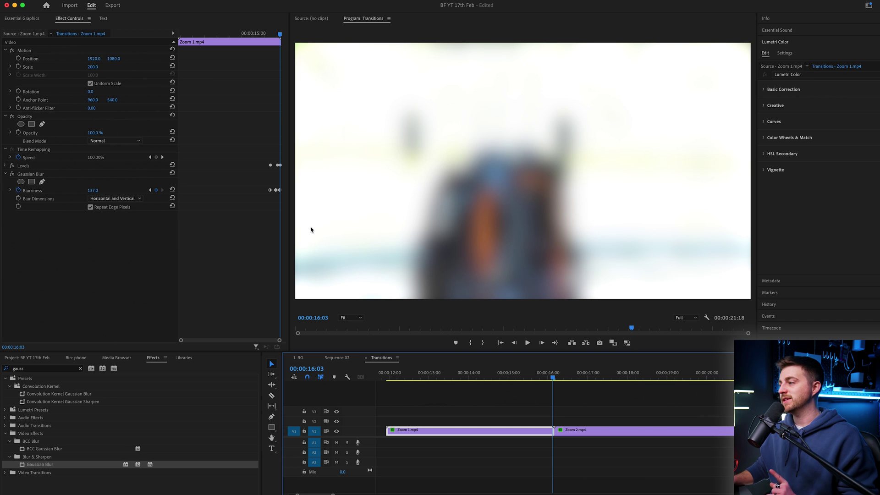
Step: Turn off Repeat Edge Pixels on the duplicated Zoom 1.mp4 and Zoom 2.mp4 blurs while comparing the frame edges in playback
{"action": "left_click", "coordinate": [100, 208]}
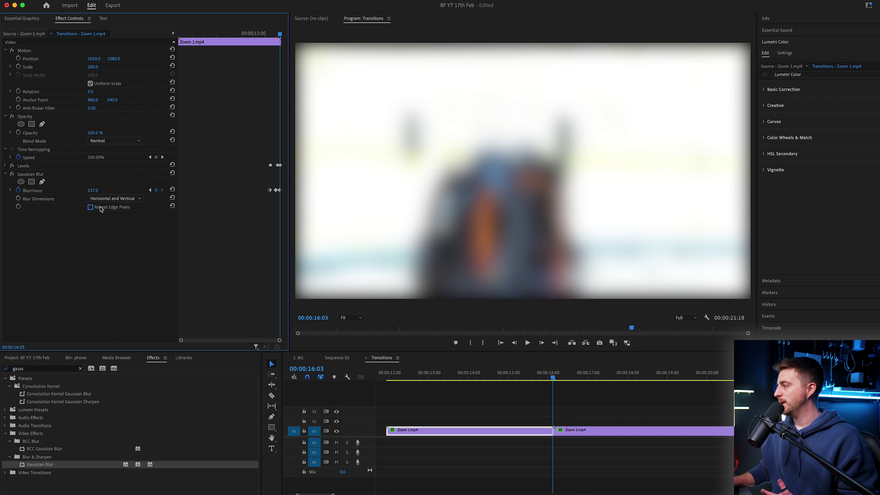
{"action": "left_click", "coordinate": [101, 208]}
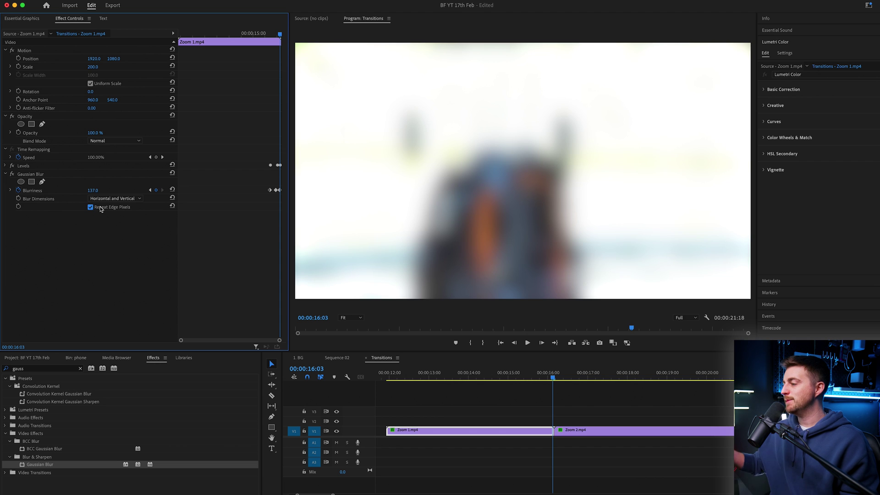
{"action": "left_click", "coordinate": [100, 208]}
{"action": "left_click", "coordinate": [101, 209]}
{"action": "left_click", "coordinate": [101, 208]}
{"action": "left_click", "coordinate": [574, 433]}
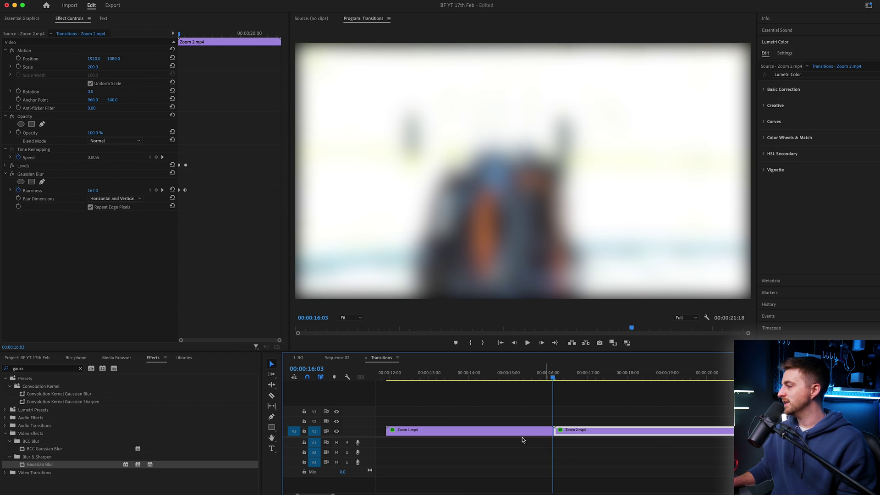
{"action": "left_click", "coordinate": [539, 376]}
{"action": "key", "text": "space"}
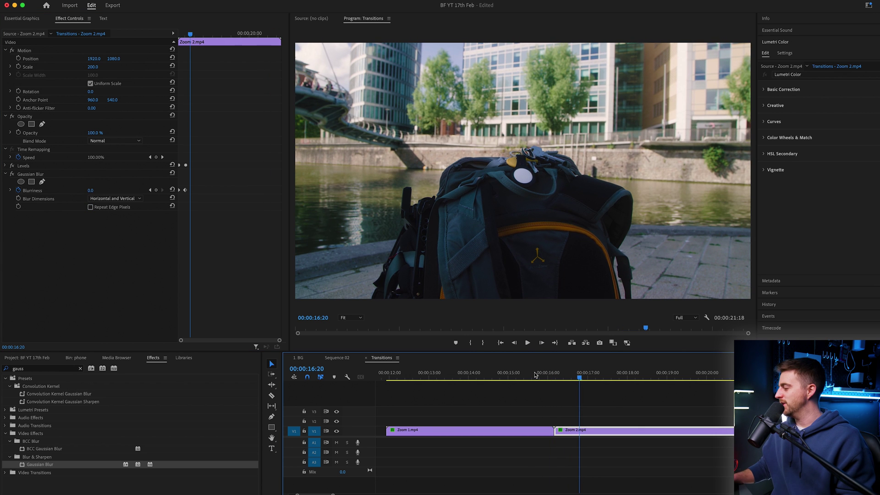
Step: Turn Repeat Edge Pixels back on for both duplicated clips' Gaussian Blur and play back the transition
{"action": "left_click", "coordinate": [111, 206]}
{"action": "left_click", "coordinate": [513, 432]}
{"action": "left_click", "coordinate": [122, 207]}
{"action": "left_click", "coordinate": [521, 375]}
{"action": "key", "text": "space"}
{"action": "key", "text": "space"}
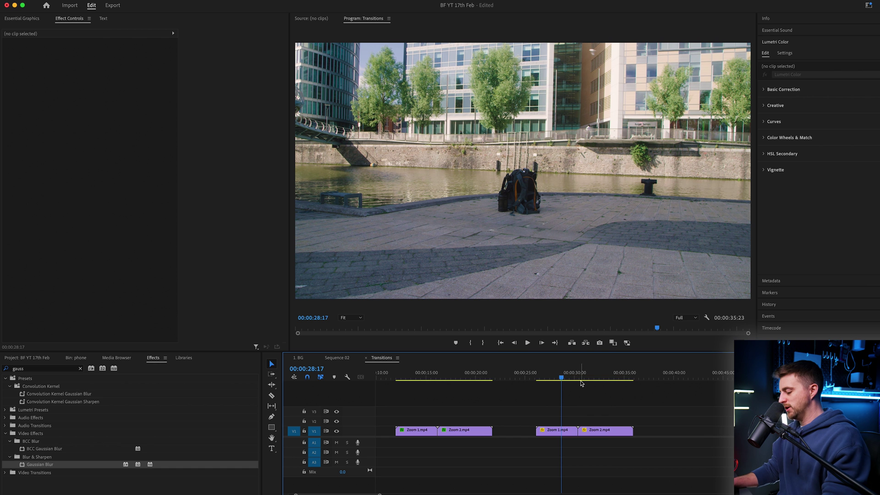
Step: Move the Zoom 2.mp4 clip of the third clip pair up from V1 to track V2
{"action": "scroll", "coordinate": [550, 413], "scroll_direction": "right", "scroll_amount": 5}
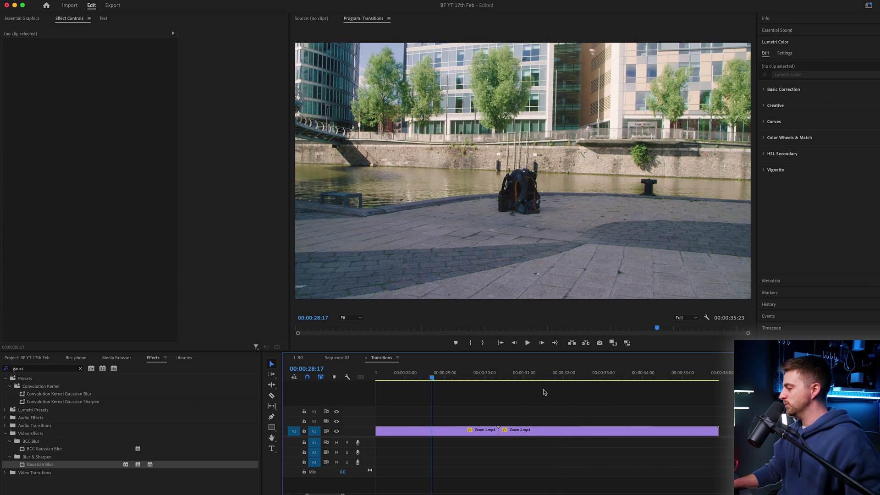
{"action": "left_click", "coordinate": [519, 430]}
{"action": "left_click_drag", "start_coordinate": [510, 433], "coordinate": [504, 420]}
Step: Shift Zoom 2.mp4 on V2 seven frames earlier to start at 00:00:30:02, overlapping the end of Zoom 1.mp4
{"action": "left_click", "coordinate": [502, 378]}
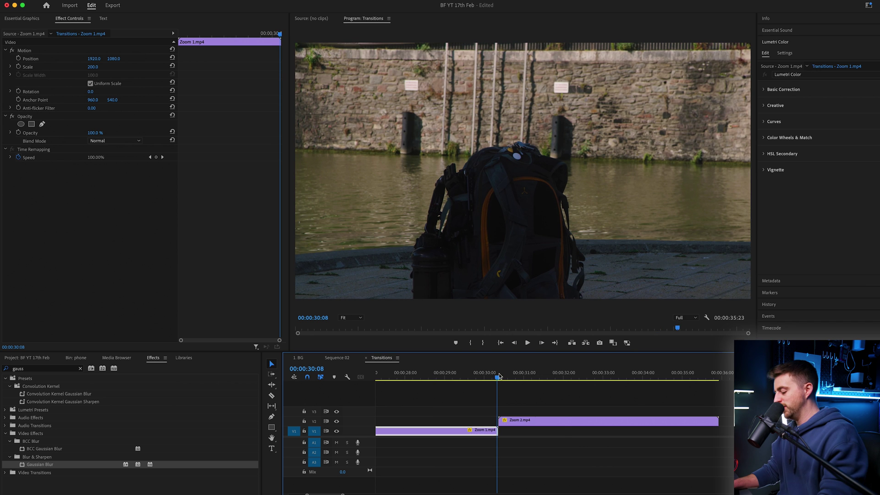
{"action": "key", "text": "="}
{"action": "left_click", "coordinate": [569, 380]}
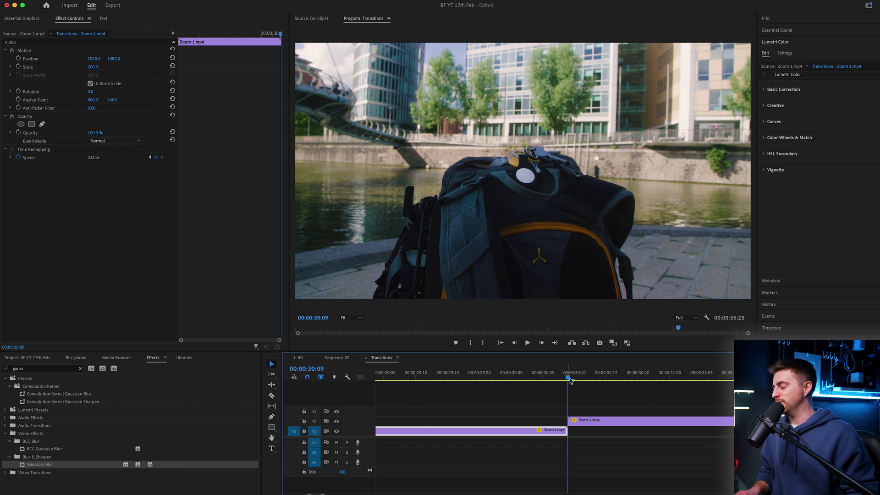
{"action": "key", "text": "Left"}
{"action": "key", "text": "Left"}
{"action": "key", "text": "Left"}
{"action": "key", "text": "Left"}
{"action": "key", "text": "Left"}
{"action": "key", "text": "Left"}
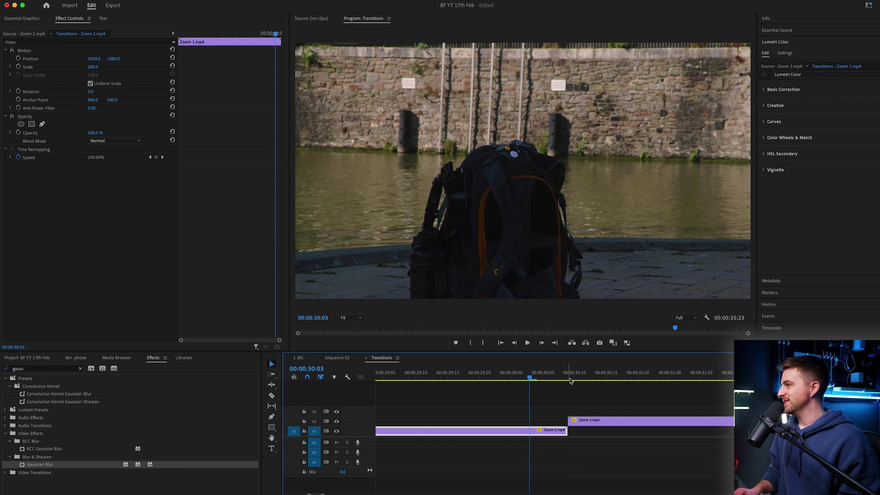
{"action": "key", "text": "Left"}
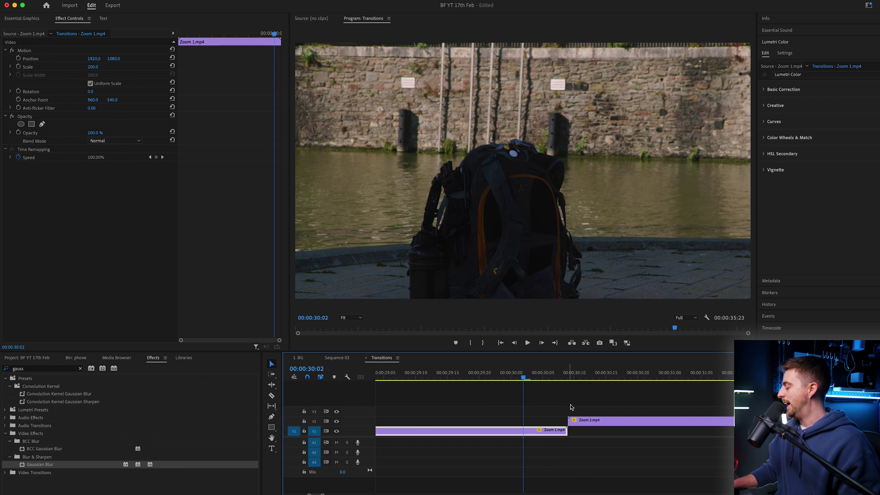
{"action": "left_click_drag", "start_coordinate": [587, 419], "coordinate": [552, 420]}
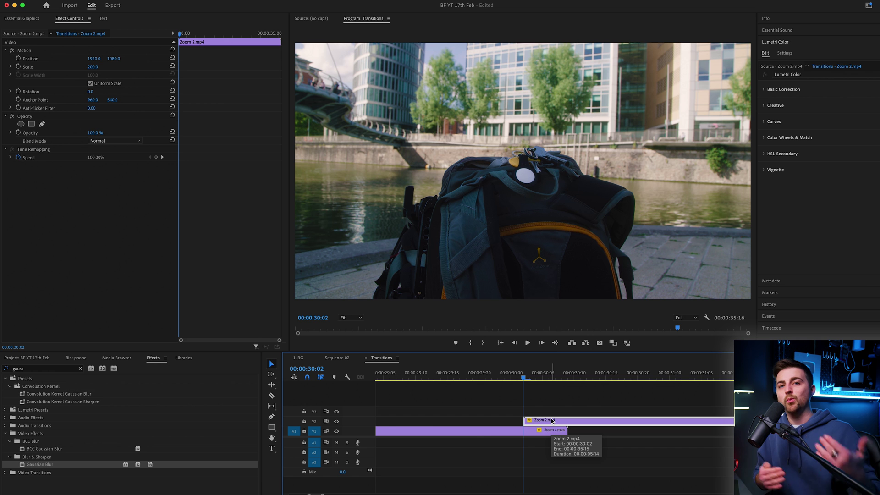
Step: Enable Position keyframing on Zoom 1.mp4 at 00:00:30:02 and on the overlapping Zoom 2.mp4 at 00:00:30:09
{"action": "left_click", "coordinate": [553, 430]}
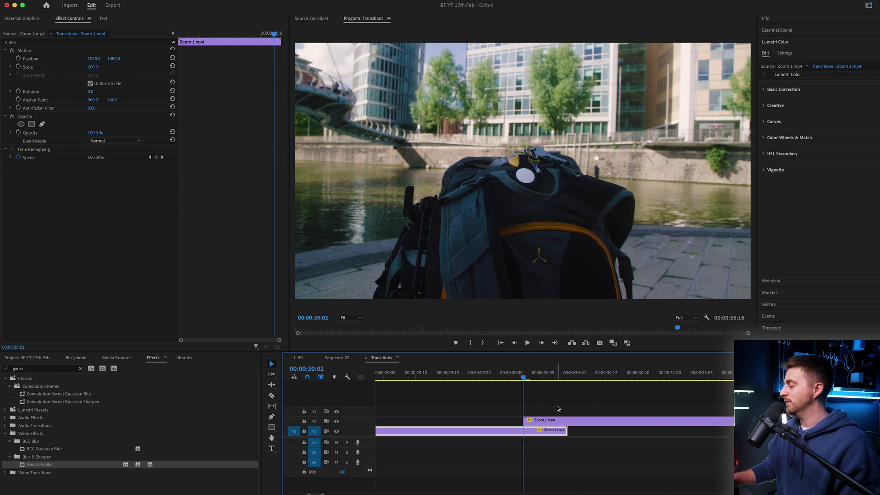
{"action": "left_click", "coordinate": [19, 58]}
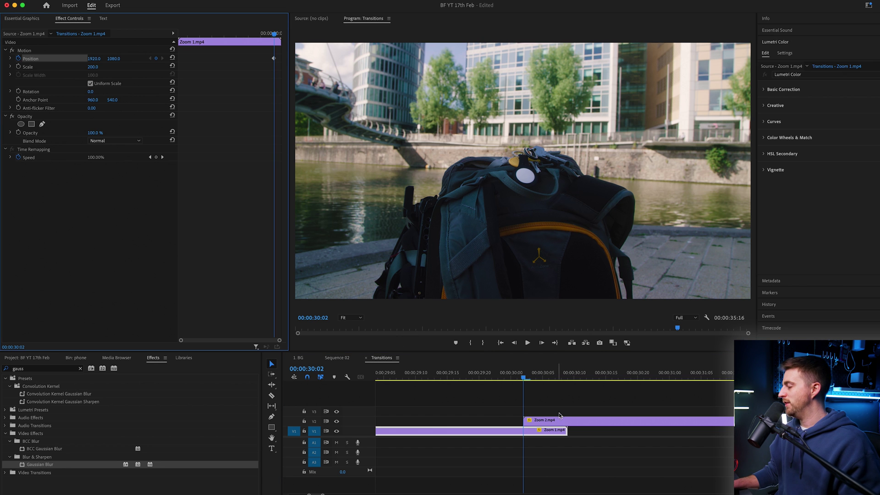
{"action": "left_click", "coordinate": [558, 377]}
{"action": "left_click_drag", "start_coordinate": [559, 378], "coordinate": [571, 378]}
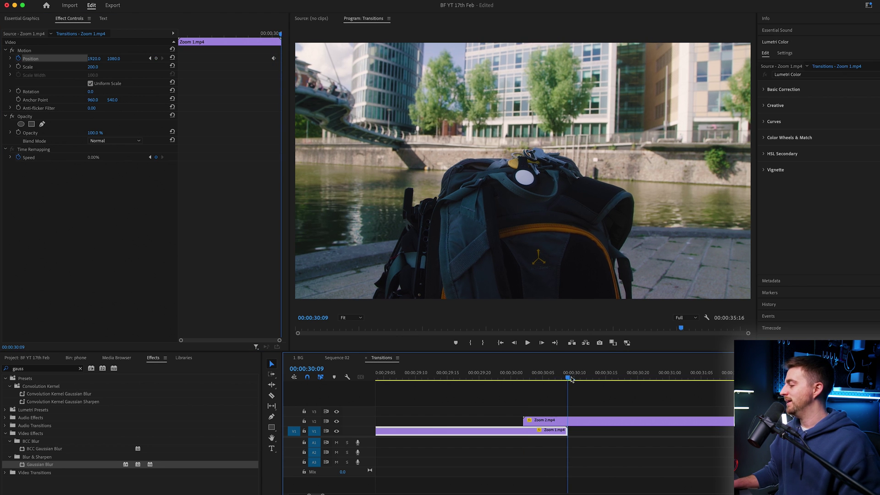
{"action": "left_click", "coordinate": [565, 418]}
{"action": "left_click", "coordinate": [19, 59]}
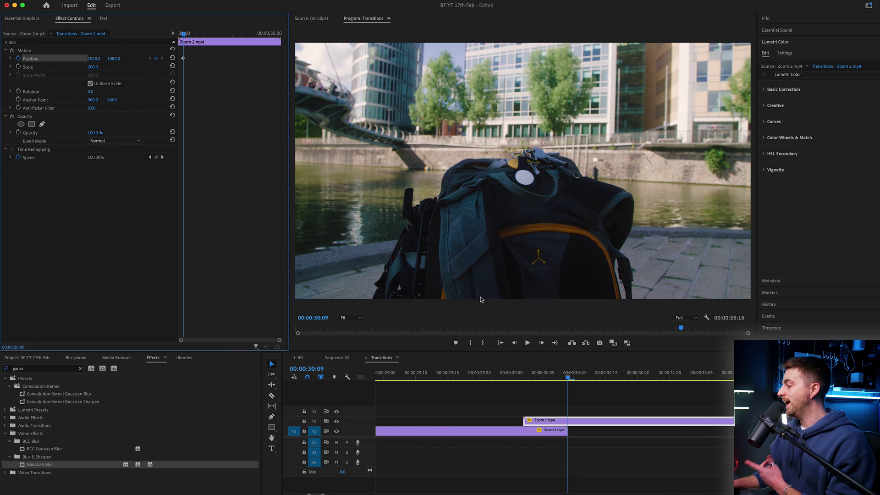
Step: Set Zoom 2.mp4's horizontal Position to -1924 at 00:00:30:02 and step through the frames of its slide-in
{"action": "left_click_drag", "start_coordinate": [567, 378], "coordinate": [525, 378]}
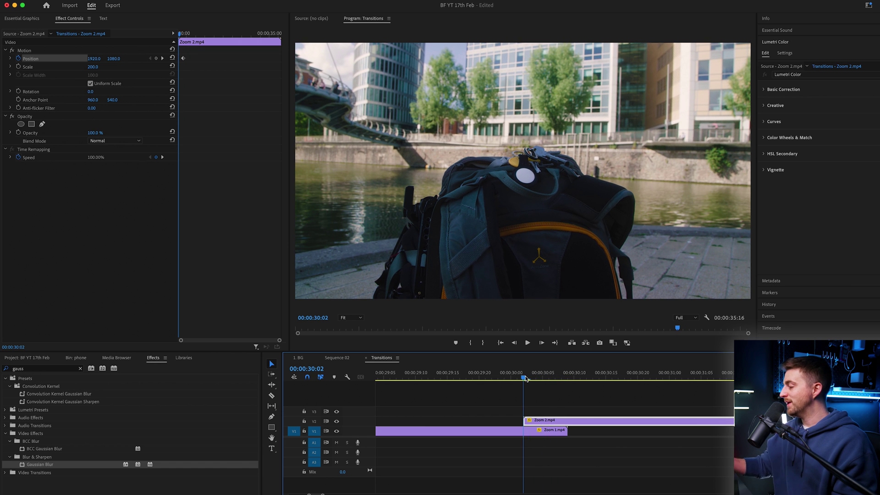
{"action": "left_click_drag", "start_coordinate": [97, 60], "coordinate": [78, 58]}
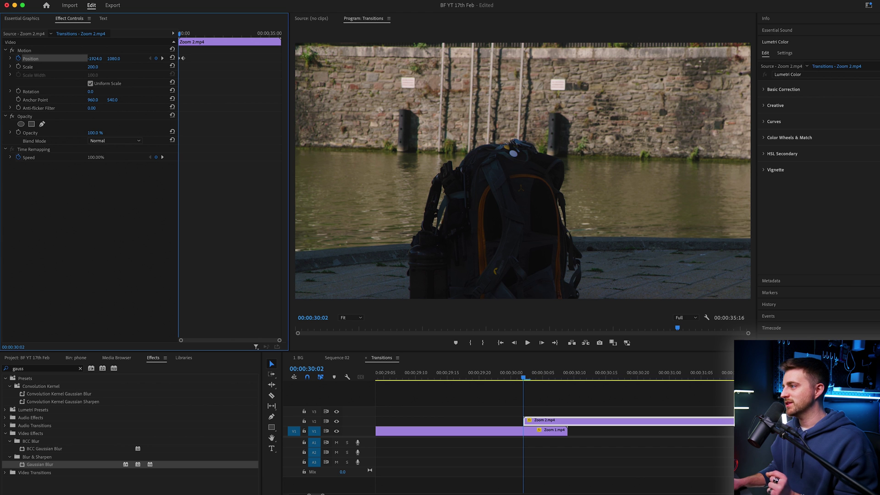
{"action": "key", "text": "Right"}
{"action": "key", "text": "Right"}
{"action": "key", "text": "Right"}
{"action": "key", "text": "Right"}
{"action": "key", "text": "Right"}
{"action": "key", "text": "Right"}
{"action": "key", "text": "Right"}
{"action": "key", "text": "Right"}
{"action": "key", "text": "Right"}
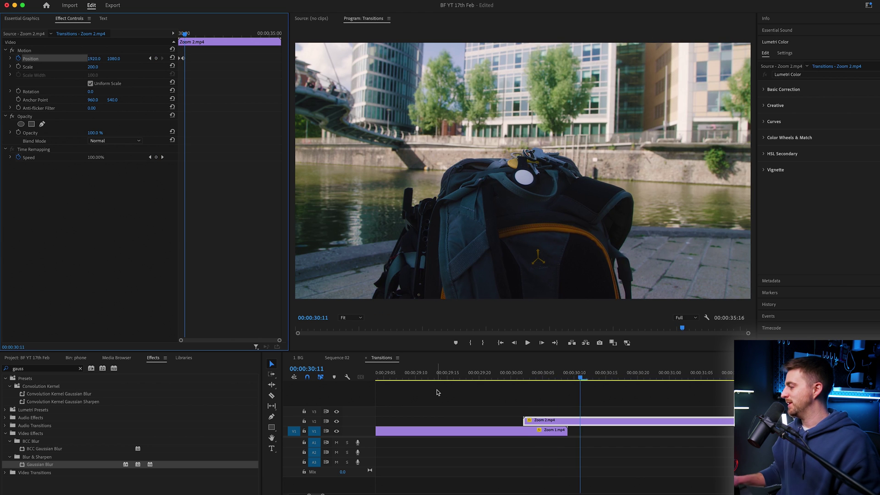
Step: Set Zoom 1.mp4's horizontal Position to 5769 at 00:00:30:08 and move that keyframe to the very end of the clip
{"action": "left_click", "coordinate": [522, 374]}
{"action": "left_click_drag", "start_coordinate": [523, 375], "coordinate": [541, 374]}
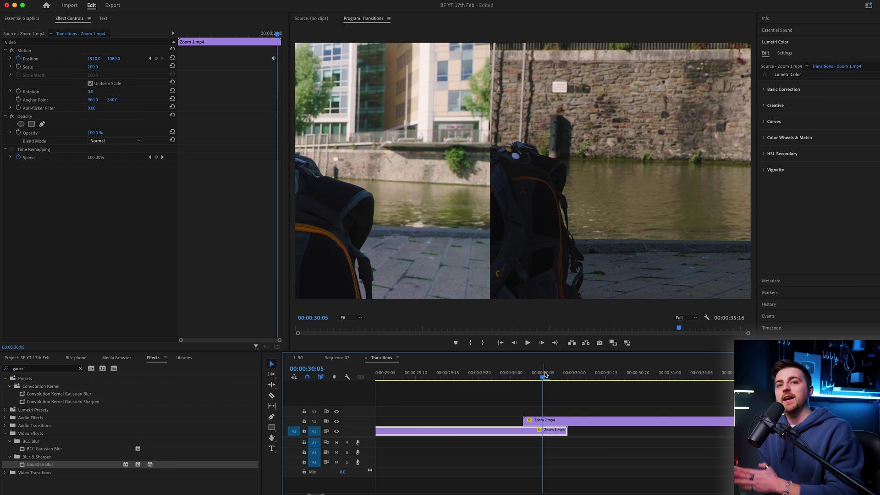
{"action": "left_click_drag", "start_coordinate": [545, 375], "coordinate": [570, 375]}
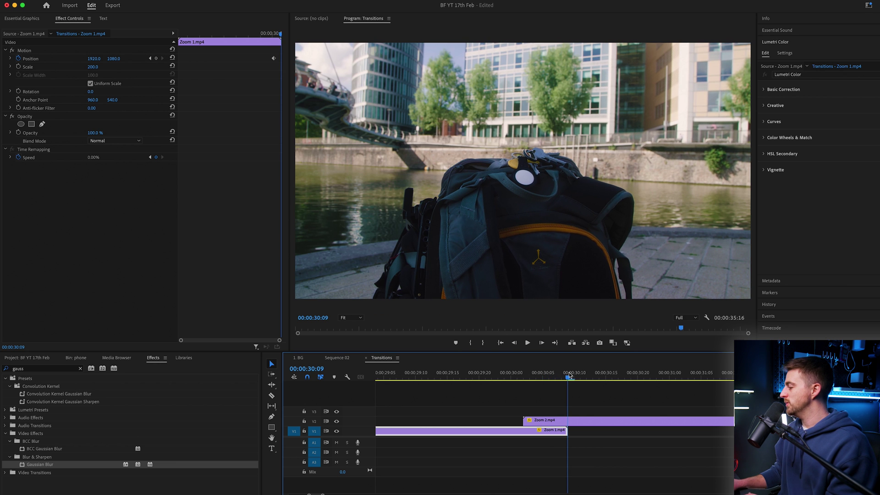
{"action": "key", "text": "Left"}
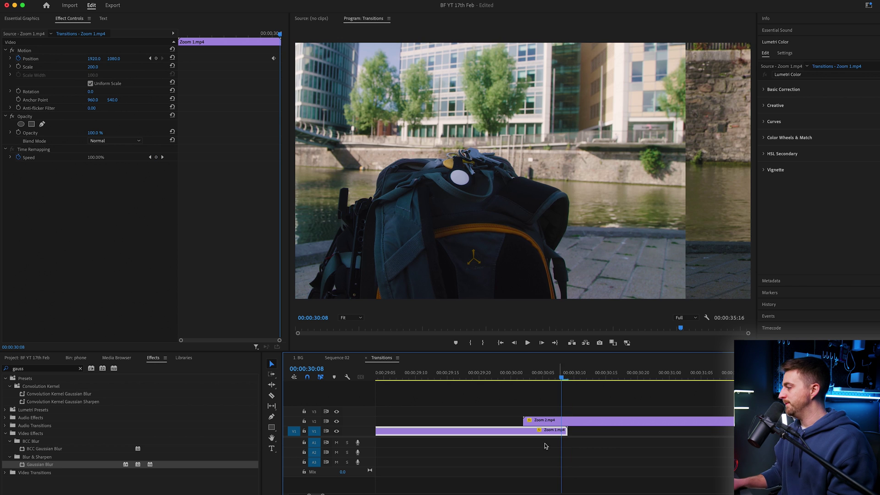
{"action": "left_click", "coordinate": [40, 51]}
{"action": "left_click_drag", "start_coordinate": [94, 59], "coordinate": [176, 58]}
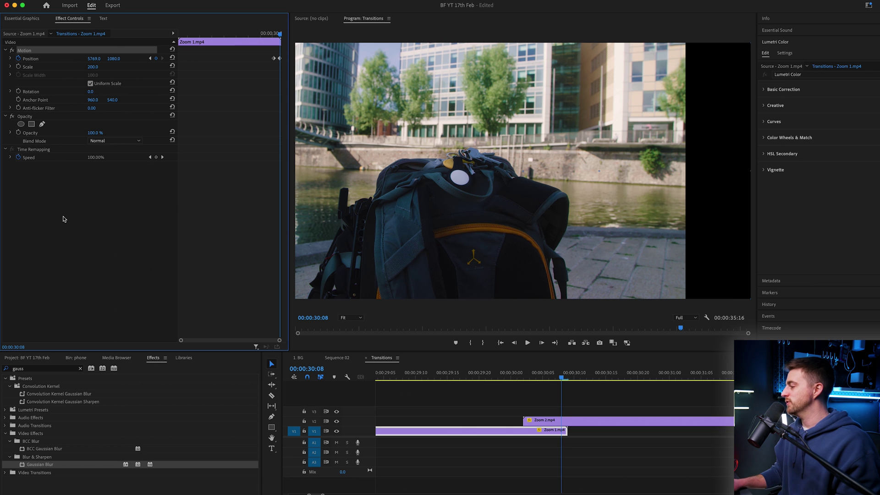
{"action": "scroll", "coordinate": [267, 104], "scroll_direction": "up", "scroll_amount": 3}
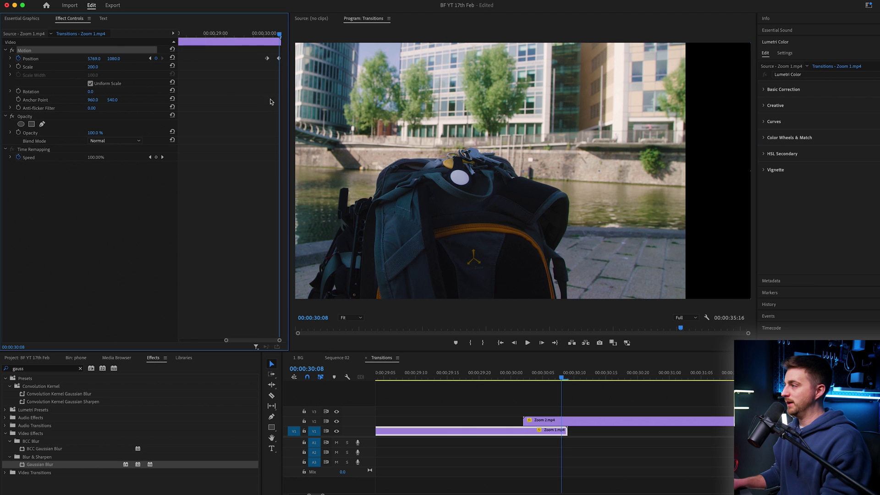
{"action": "left_click_drag", "start_coordinate": [274, 61], "coordinate": [281, 62]}
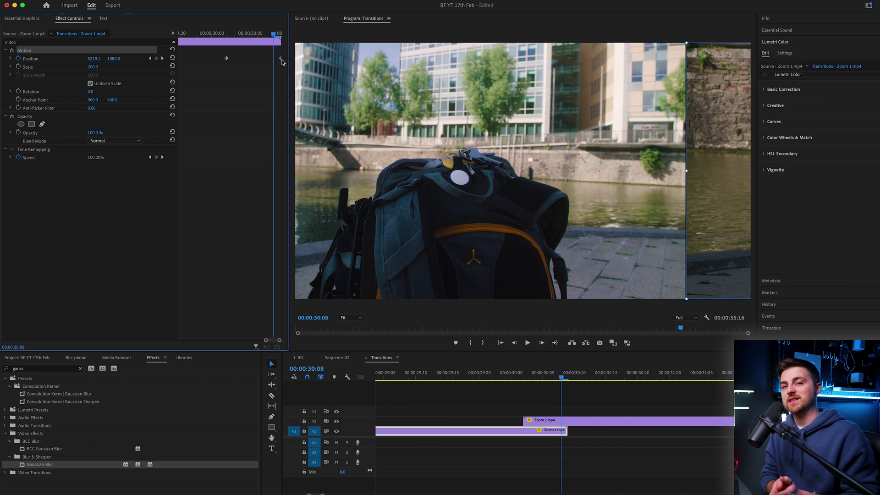
Step: Play back the slide from Zoom 1.mp4 to Zoom 2.mp4, starting at the beginning of the overlap
{"action": "left_click_drag", "start_coordinate": [566, 373], "coordinate": [527, 374]}
{"action": "key", "text": "space"}
{"action": "key", "text": "space"}
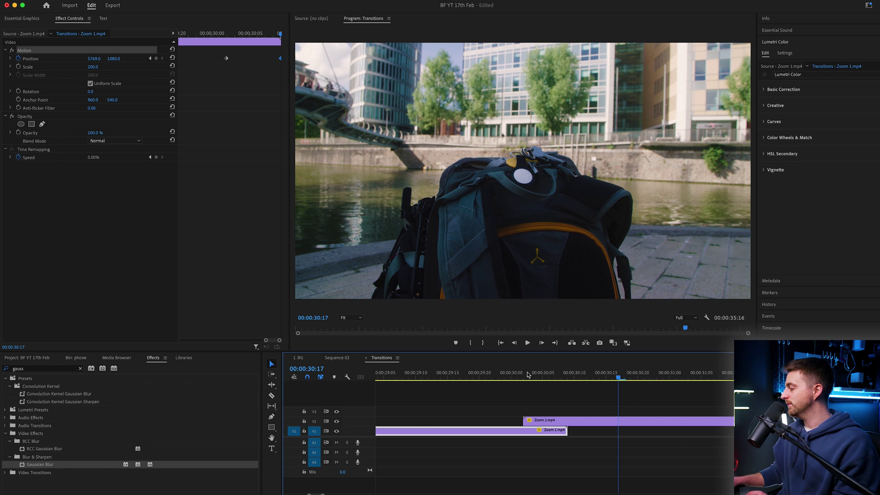
Step: Shift Zoom 1.mp4 six frames later to end at 00:00:30:15 and move its starting Position keyframe back to 00:00:30:02
{"action": "left_click_drag", "start_coordinate": [573, 381], "coordinate": [570, 381]}
{"action": "left_click_drag", "start_coordinate": [533, 434], "coordinate": [560, 431]}
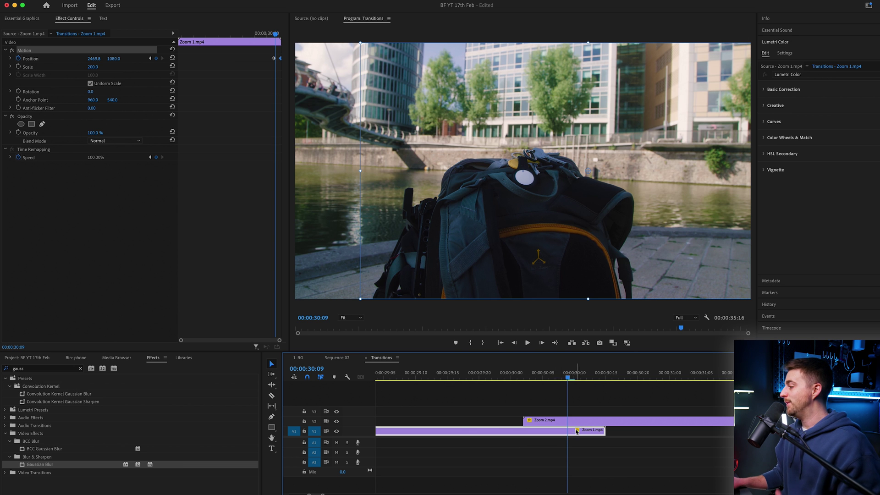
{"action": "left_click_drag", "start_coordinate": [558, 376], "coordinate": [524, 377]}
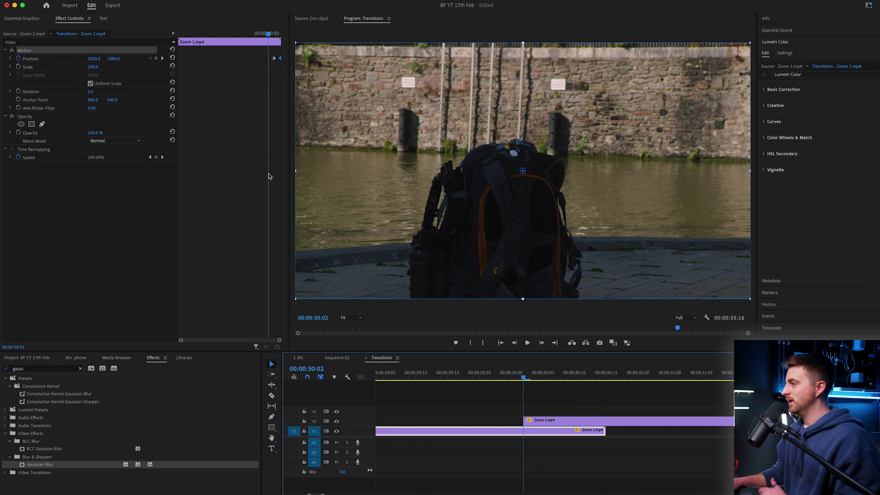
{"action": "left_click", "coordinate": [251, 121]}
{"action": "key", "text": "="}
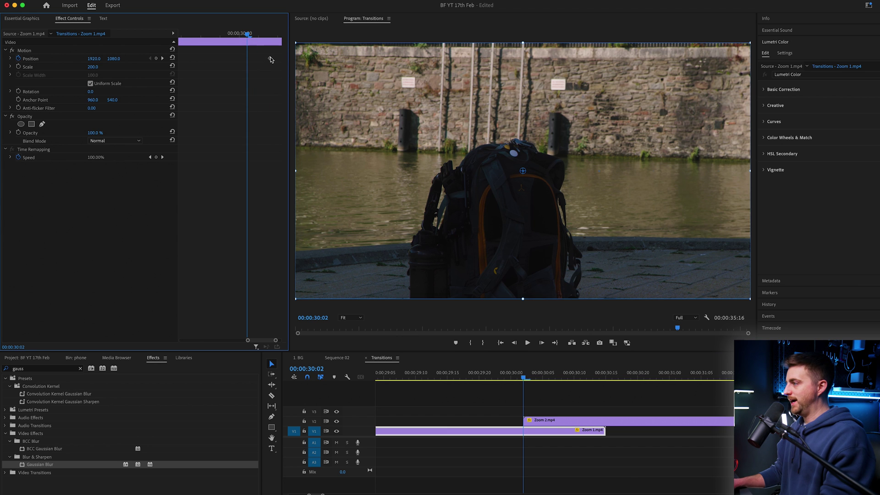
{"action": "left_click_drag", "start_coordinate": [267, 60], "coordinate": [249, 63]}
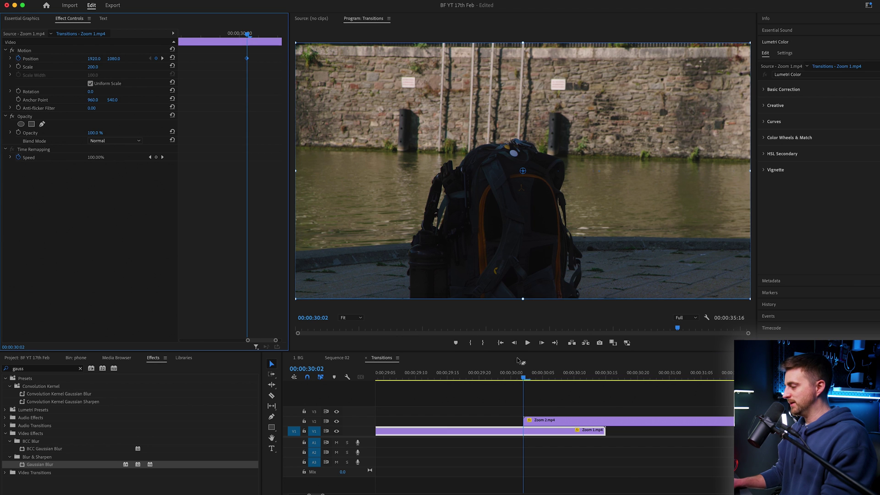
Step: Move Zoom 2.mp4's ending Position keyframe to 00:00:30:15, in line with the end of Zoom 1.mp4
{"action": "left_click", "coordinate": [560, 429]}
{"action": "left_click", "coordinate": [557, 422]}
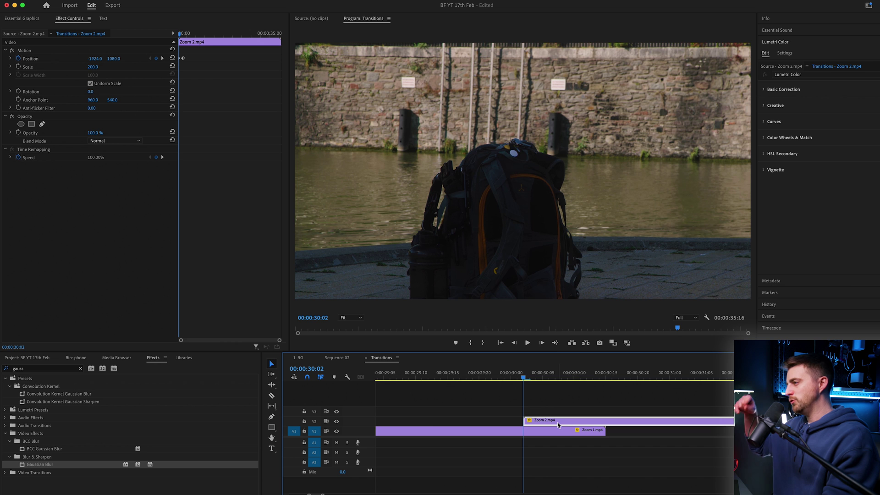
{"action": "left_click", "coordinate": [600, 376]}
{"action": "left_click_drag", "start_coordinate": [602, 375], "coordinate": [606, 376]}
{"action": "left_click", "coordinate": [271, 56]}
{"action": "key", "text": "equal"}
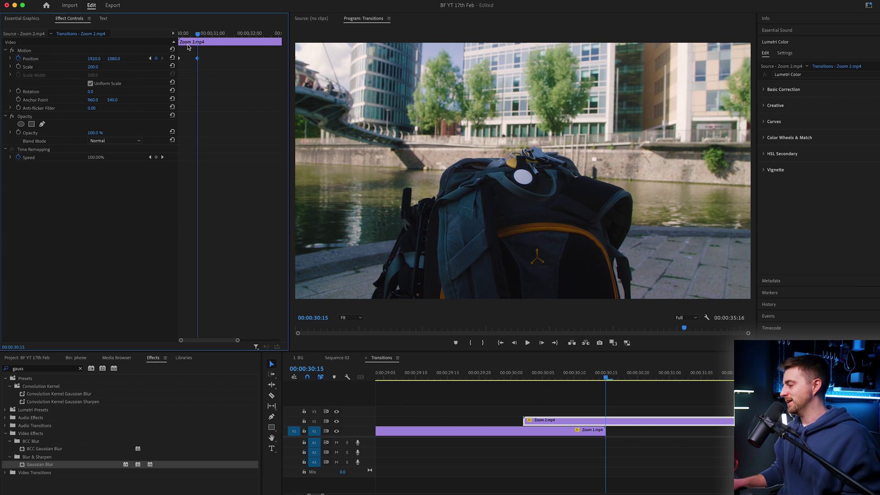
Step: Check that the Position keyframes of Zoom 1.mp4 and Zoom 2.mp4 line up at 00:00:30:02 and 00:00:30:15
{"action": "left_click_drag", "start_coordinate": [529, 373], "coordinate": [525, 373]}
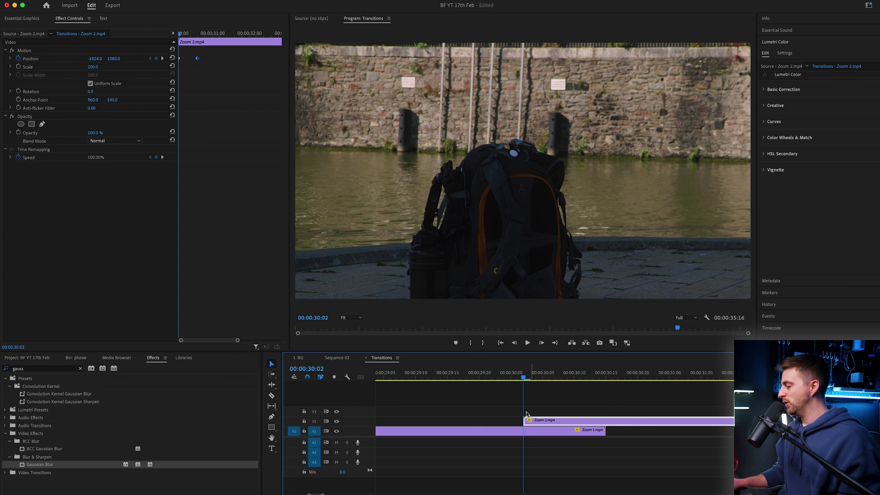
{"action": "left_click", "coordinate": [212, 113]}
{"action": "key", "text": "="}
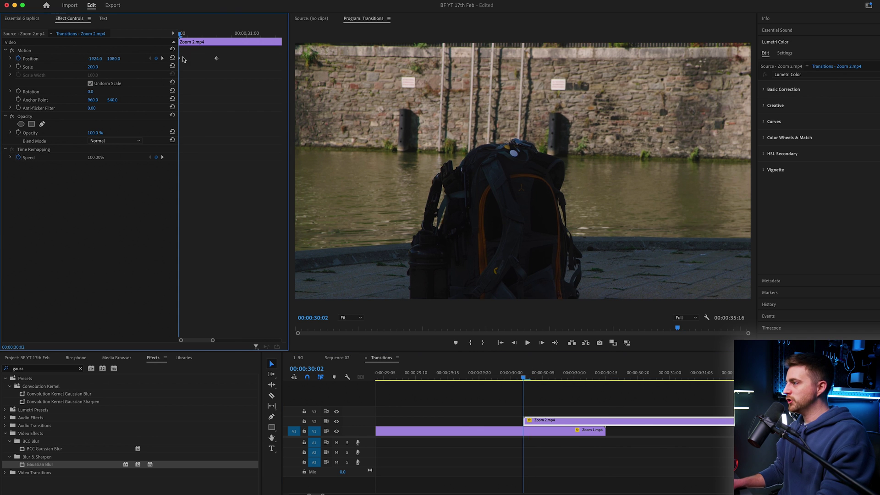
{"action": "left_click", "coordinate": [525, 435]}
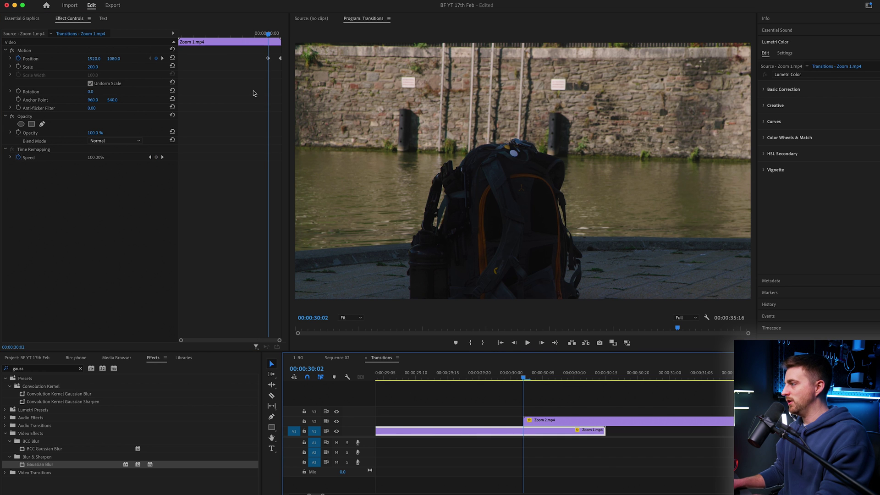
{"action": "left_click", "coordinate": [605, 373]}
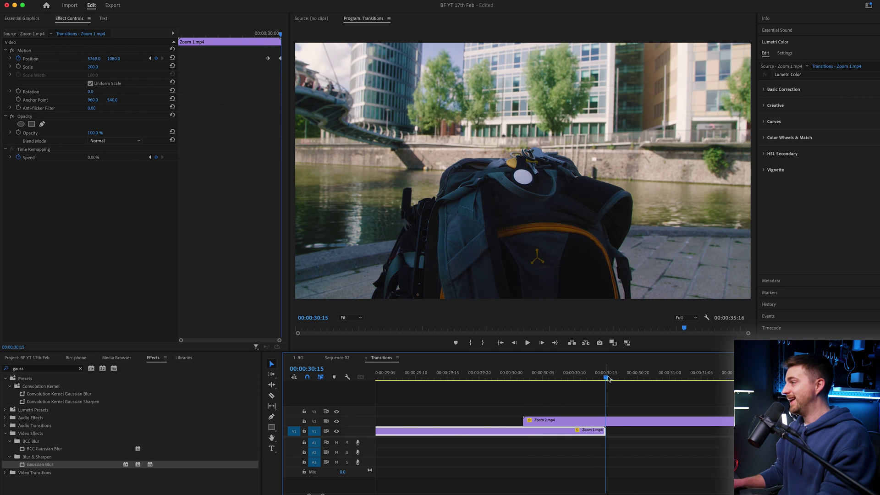
{"action": "left_click", "coordinate": [547, 420]}
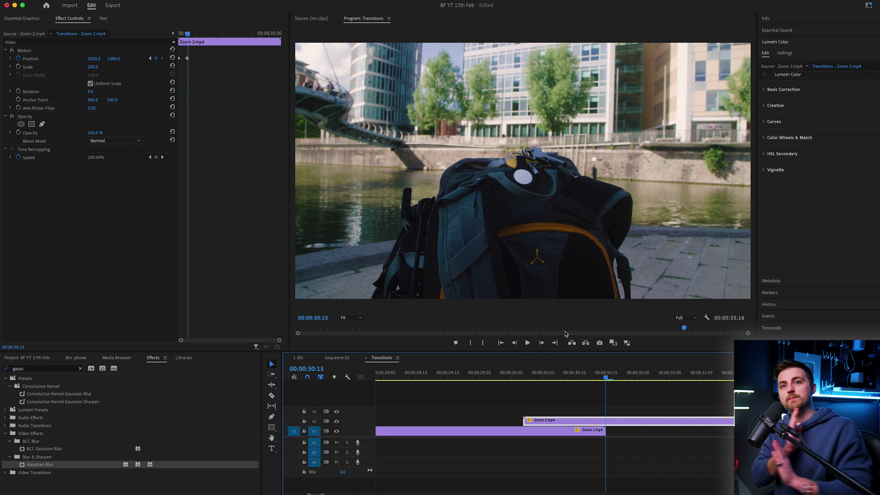
Step: Play back the lengthened slide transition from just before the two clips overlap
{"action": "left_click", "coordinate": [509, 372]}
{"action": "key", "text": "space"}
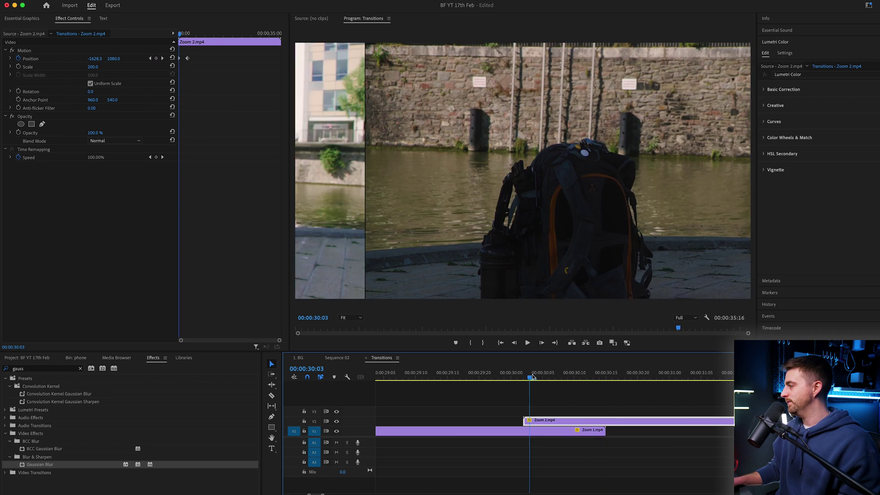
{"action": "left_click", "coordinate": [500, 372]}
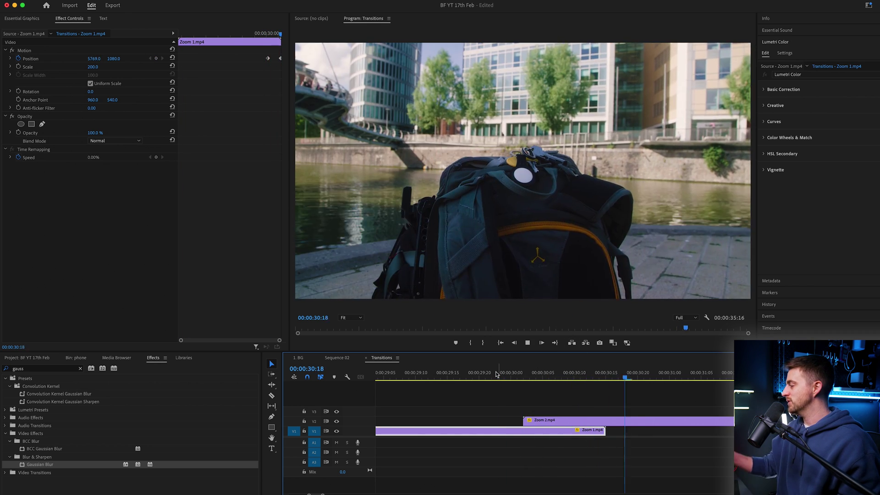
{"action": "key", "text": "space"}
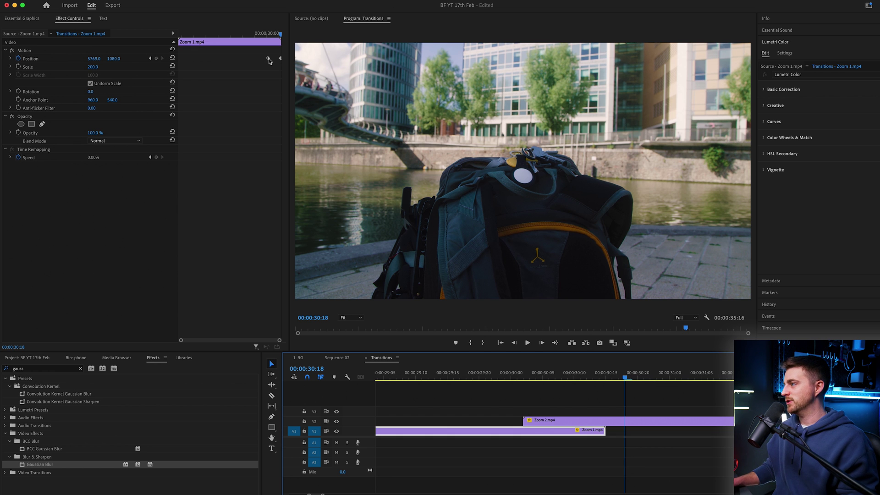
Step: Try the slide with Zoom 1.mp4's starting Position keyframe moved earlier than Zoom 2.mp4's, playing it up to 00:00:30:10
{"action": "left_click", "coordinate": [252, 33]}
{"action": "key", "text": "space"}
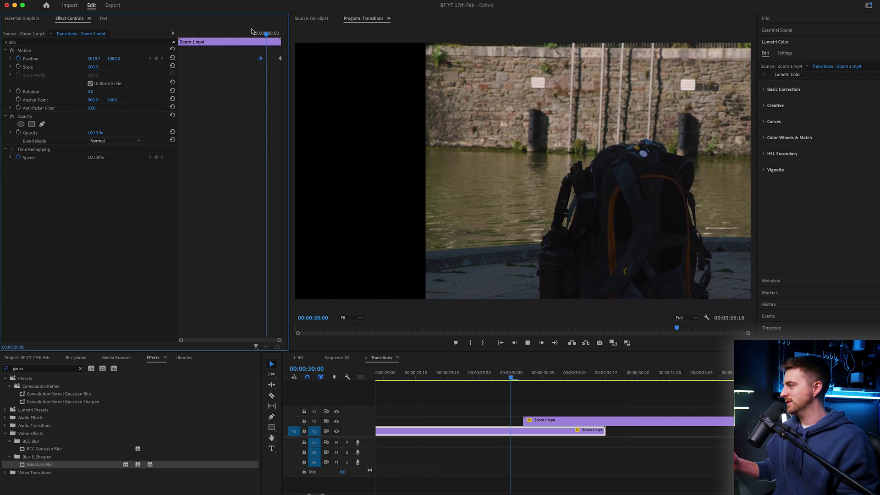
{"action": "key", "text": "space"}
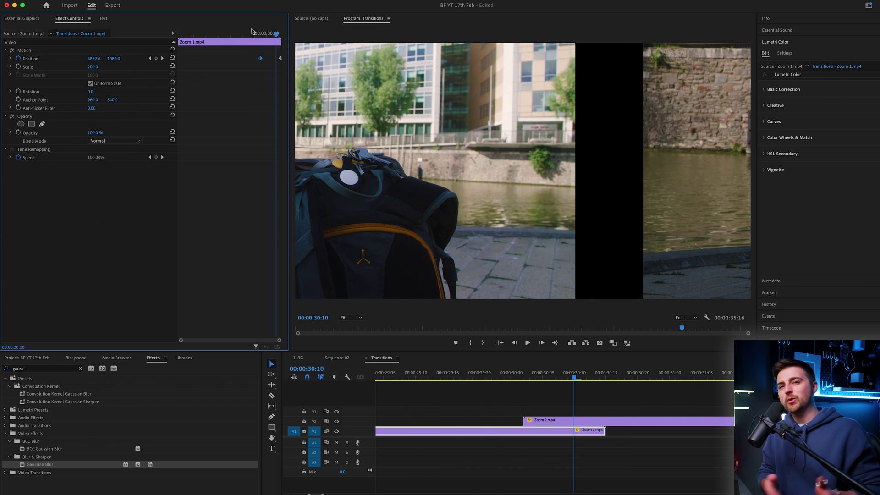
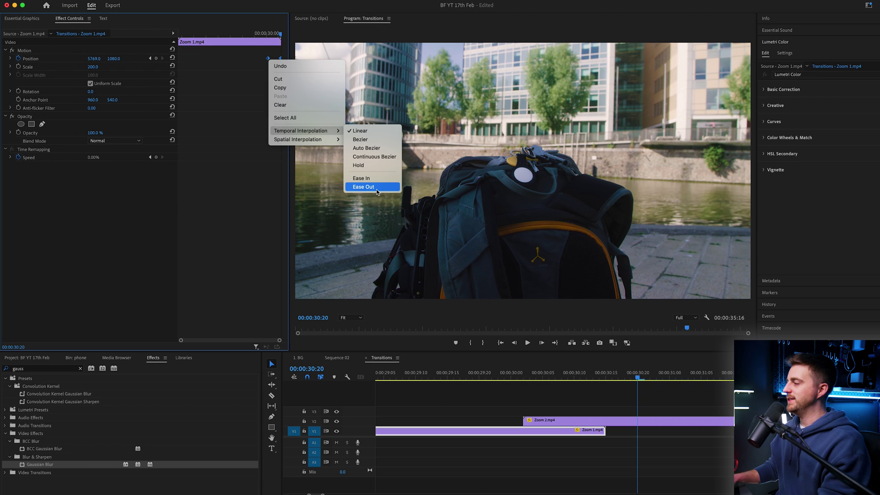
Step: Apply Ease Out temporal interpolation to both Position keyframes of Zoom 2.mp4
{"action": "left_click", "coordinate": [539, 425]}
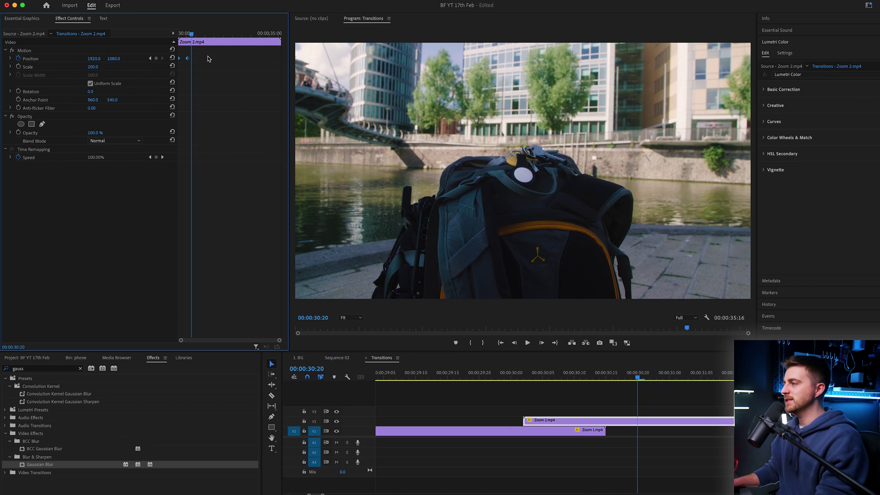
{"action": "right_click", "coordinate": [188, 59]}
{"action": "mouse_move", "coordinate": [247, 133]}
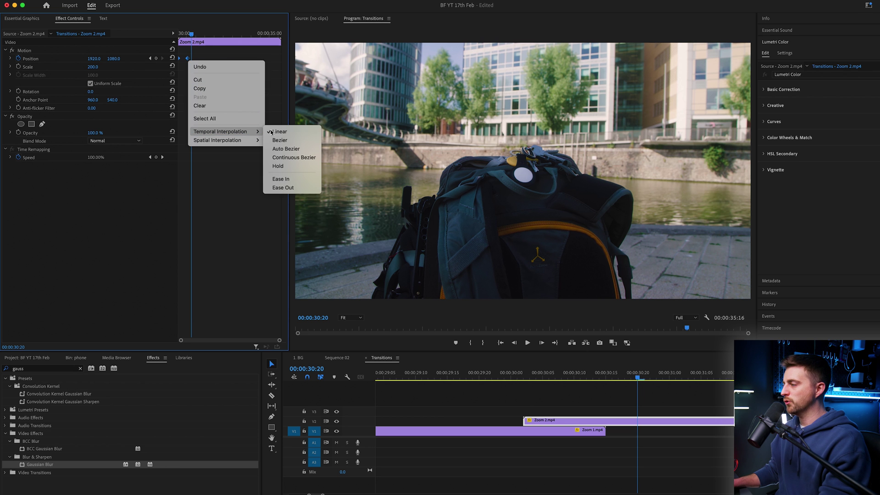
{"action": "left_click", "coordinate": [283, 188]}
Step: Play back the slide transition with Ease Out applied, starting from 00:00:29:08
{"action": "left_click_drag", "start_coordinate": [486, 372], "coordinate": [500, 371]}
{"action": "key", "text": "minus"}
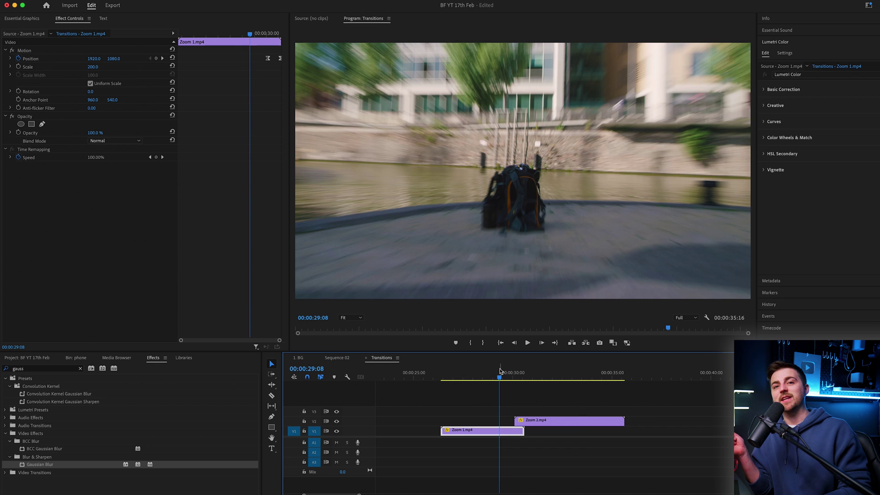
{"action": "key", "text": "space"}
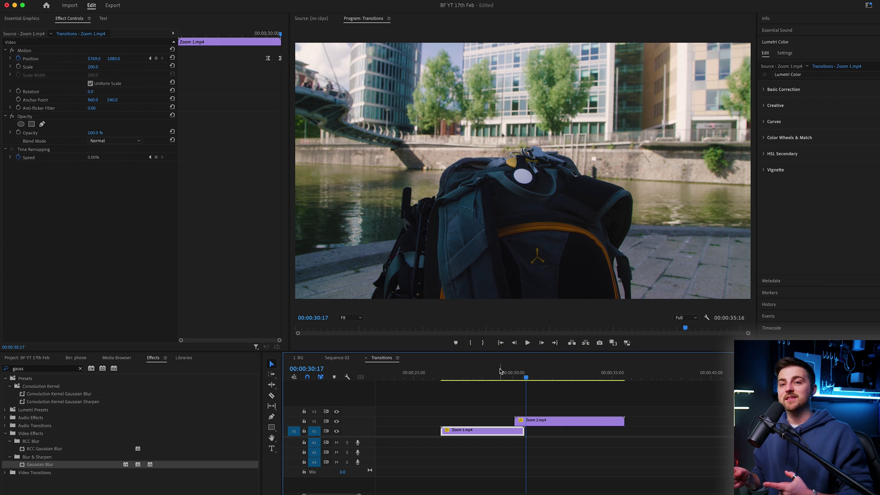
Step: Apply Ease In temporal interpolation to the ending Position keyframe of Zoom 1.mp4
{"action": "key", "text": "equal"}
{"action": "mouse_move", "coordinate": [551, 377]}
{"action": "left_mouse_down"}
{"action": "mouse_move", "coordinate": [516, 376]}
{"action": "mouse_move", "coordinate": [545, 377]}
{"action": "left_mouse_up"}
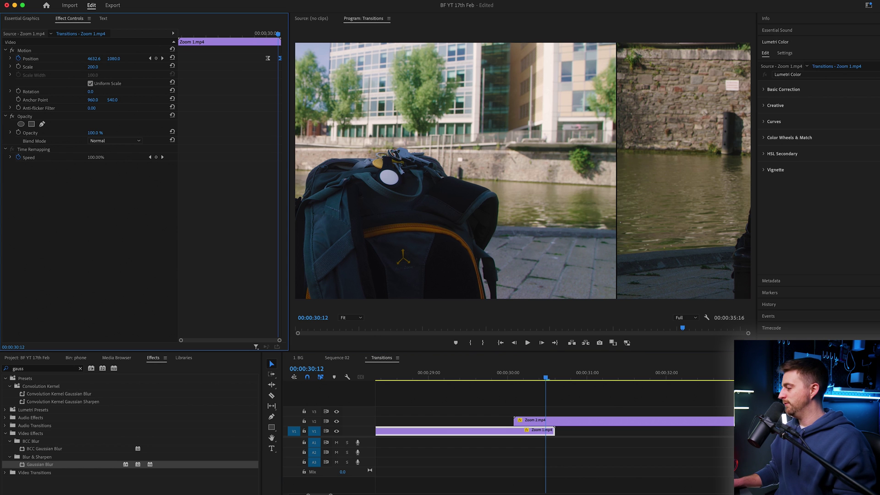
{"action": "right_click", "coordinate": [280, 59]}
{"action": "mouse_move", "coordinate": [346, 134]}
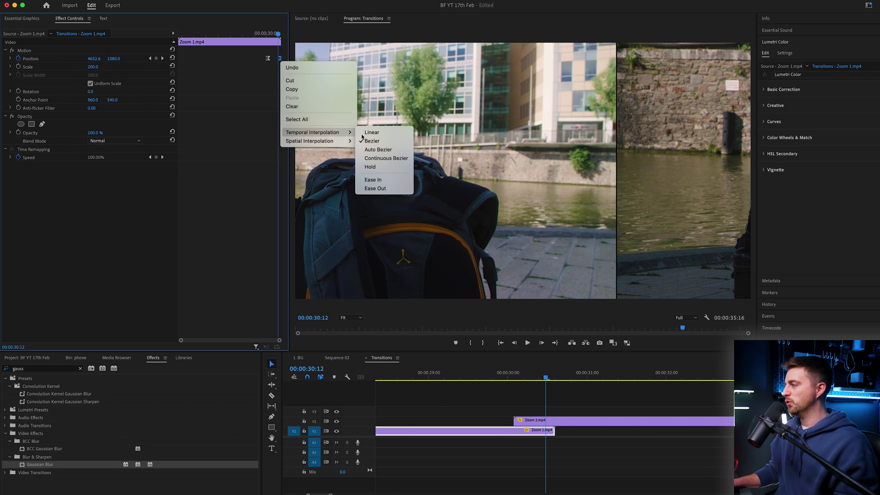
{"action": "left_click", "coordinate": [378, 180]}
Step: Apply Ease In temporal interpolation to the ending Position keyframe of Zoom 2.mp4
{"action": "left_click", "coordinate": [533, 422]}
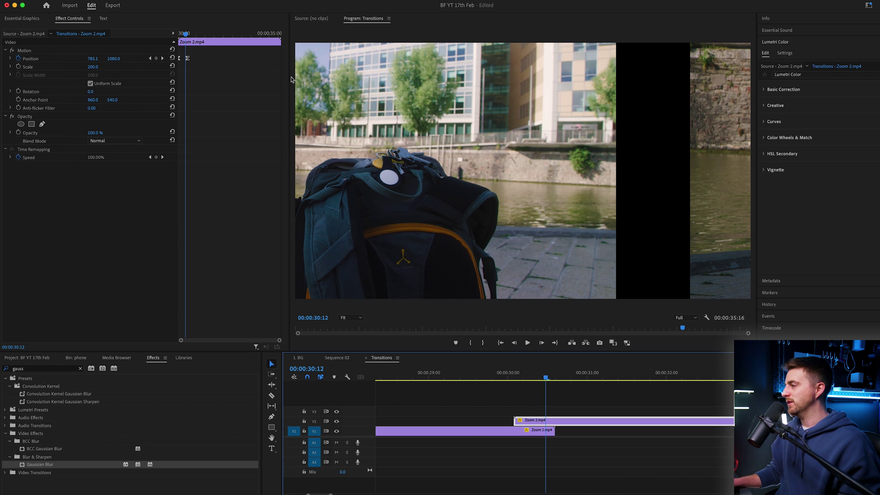
{"action": "left_click", "coordinate": [215, 71]}
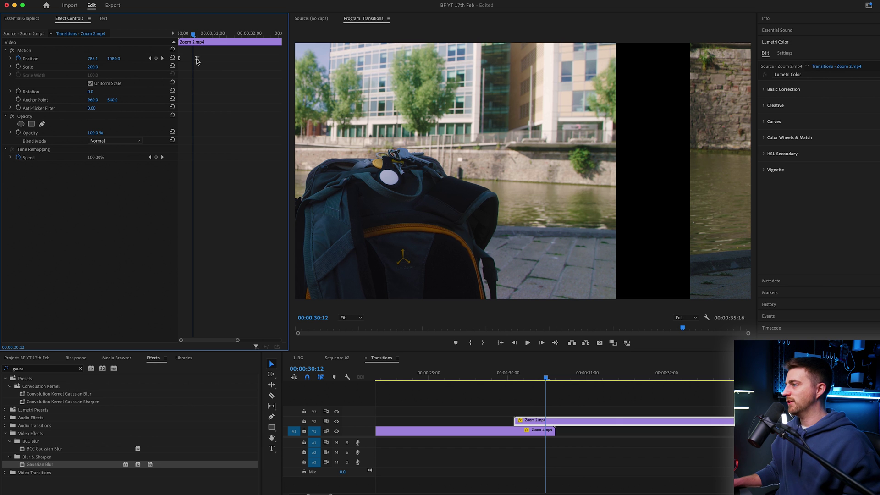
{"action": "right_click", "coordinate": [197, 59]}
{"action": "mouse_move", "coordinate": [245, 133]}
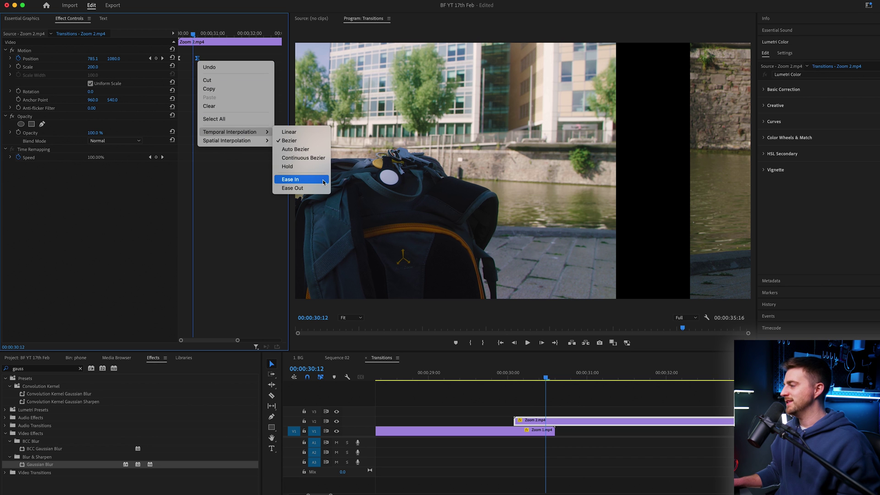
{"action": "left_click", "coordinate": [323, 179]}
Step: Scrub through and play back the slide transition with both Ease Out and Ease In applied
{"action": "left_click_drag", "start_coordinate": [548, 377], "coordinate": [574, 377]}
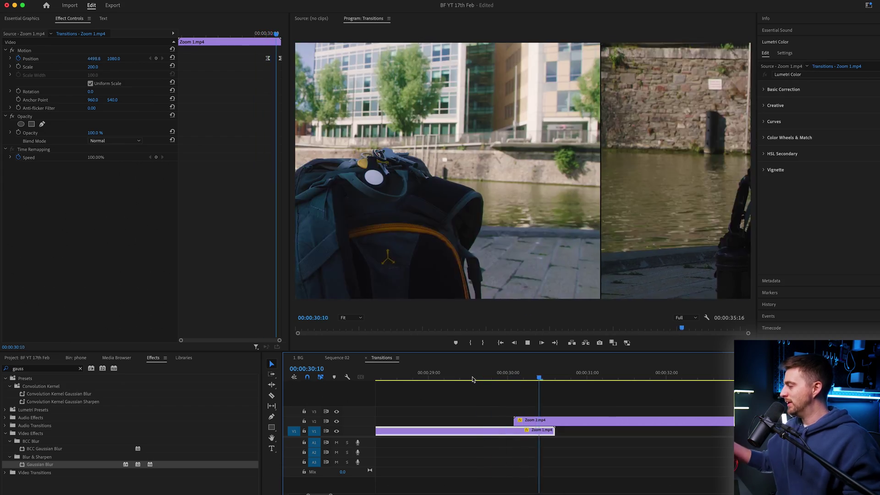
{"action": "key", "text": "space"}
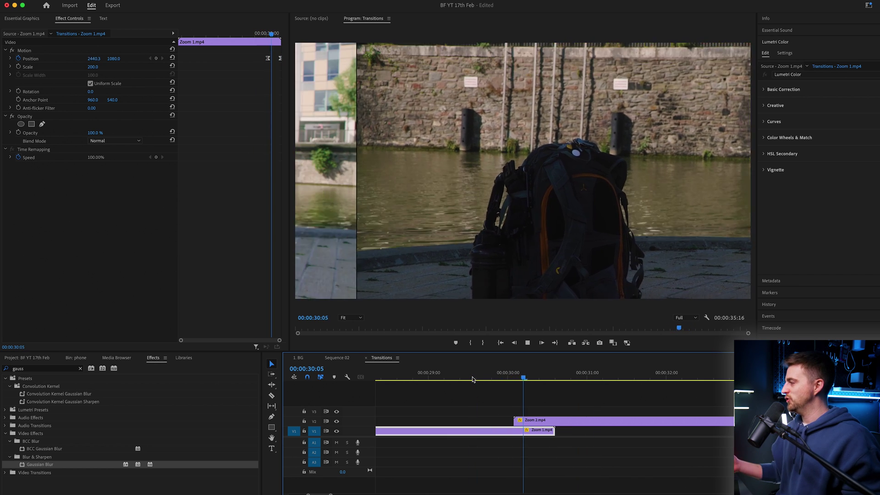
Step: Stop the playback of the slide transition once it has run past the clip overlap
{"action": "key", "text": "space"}
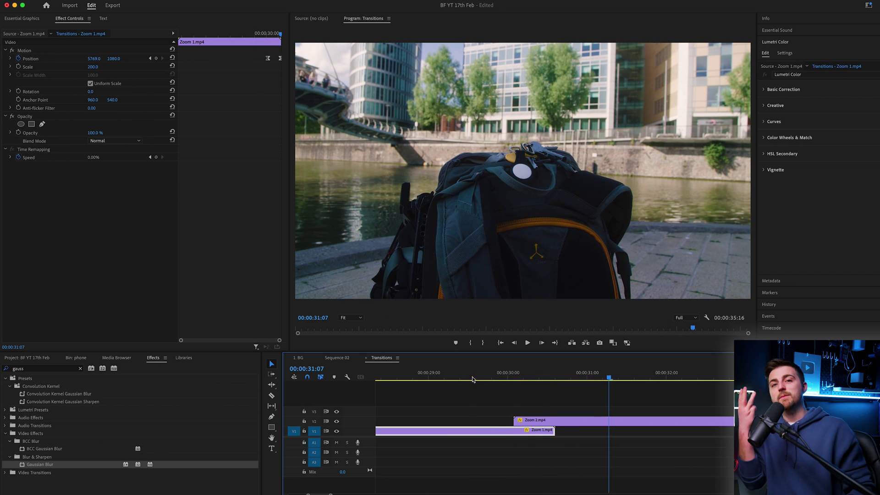
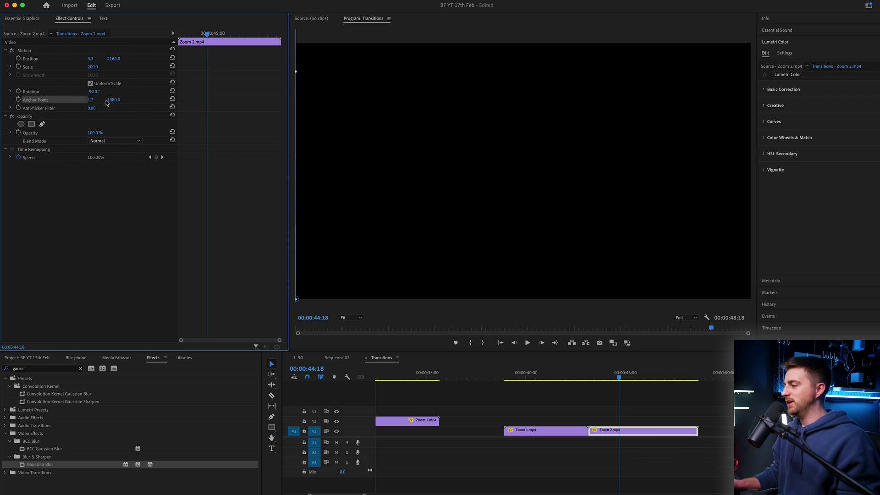
Step: Keyframe Zoom 2.mp4's Rotation from -90° at its first frame, 00:00:43:04, to 0° at 00:00:43:14, and play back the swing
{"action": "left_click_drag", "start_coordinate": [212, 38], "coordinate": [152, 35]}
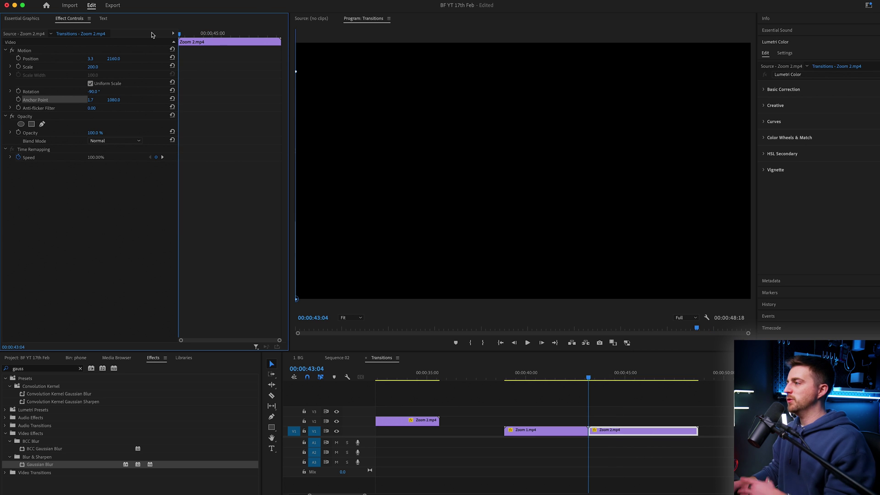
{"action": "left_click", "coordinate": [18, 92]}
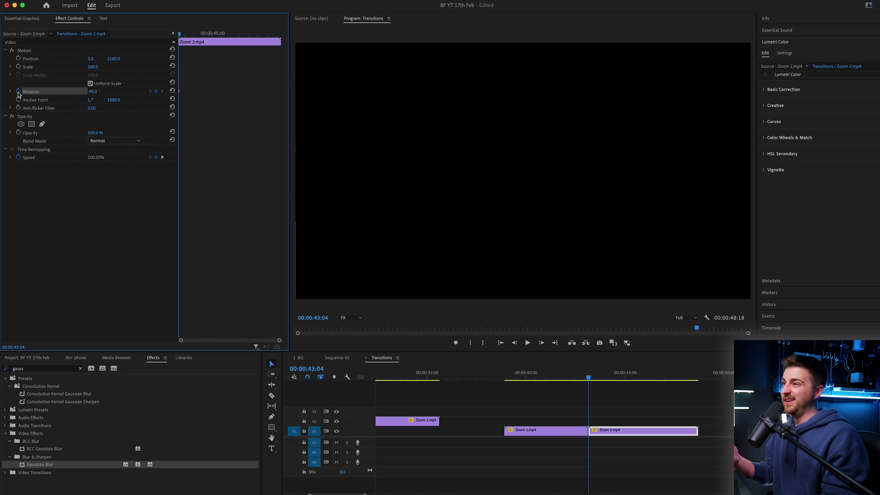
{"action": "key", "text": "Right"}
{"action": "key", "text": "Right"}
{"action": "key", "text": "Right"}
{"action": "key", "text": "Right"}
{"action": "key", "text": "Right"}
{"action": "key", "text": "Right"}
{"action": "key", "text": "Right"}
{"action": "key", "text": "Right"}
{"action": "key", "text": "Right"}
{"action": "key", "text": "Right"}
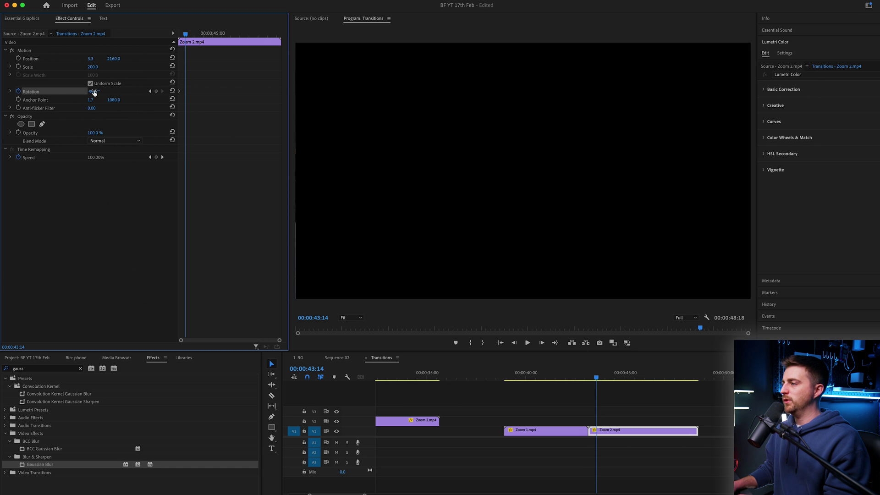
{"action": "left_click_drag", "start_coordinate": [94, 92], "coordinate": [70, 91]}
{"action": "type", "text": "0"}
{"action": "key", "text": "Return"}
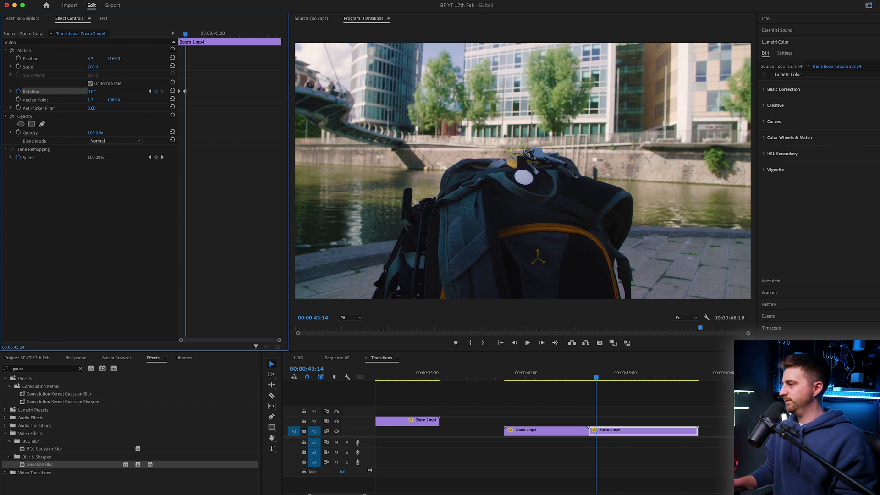
{"action": "key", "text": "space"}
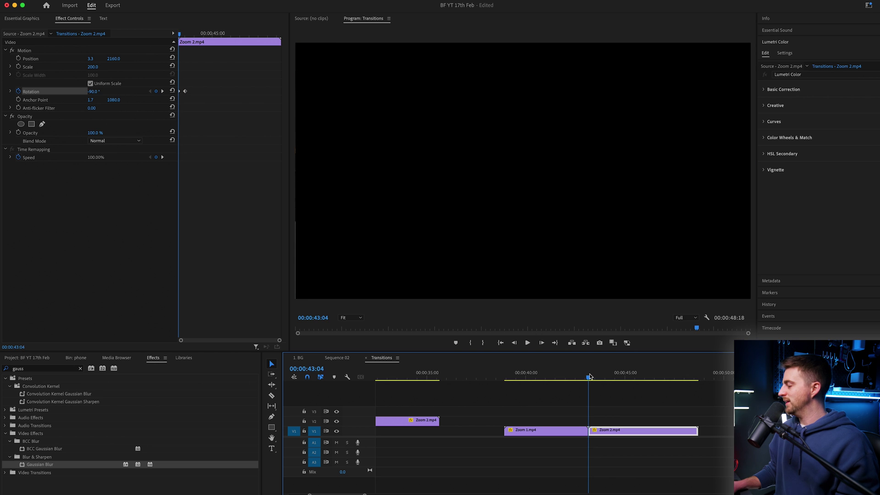
{"action": "key", "text": "space"}
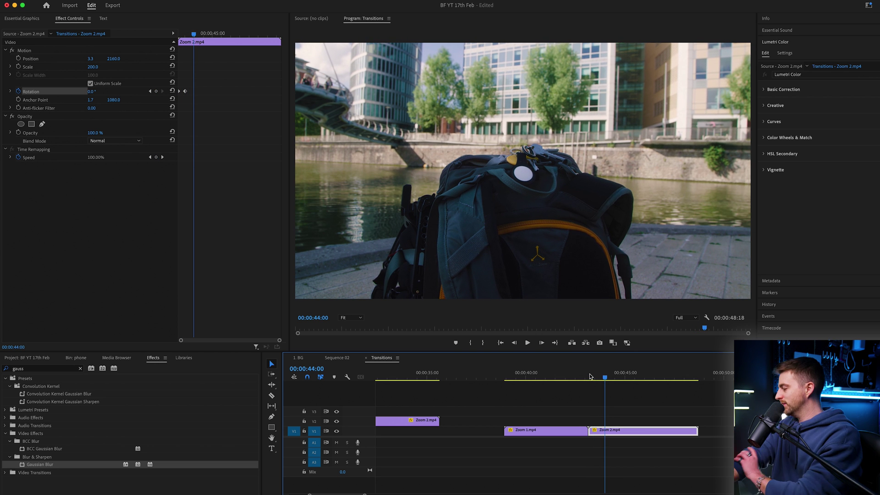
Step: Move Zoom 2.mp4 up to track V2 so its start overlaps the end of Zoom 1.mp4, and preview the overlap
{"action": "key", "text": "="}
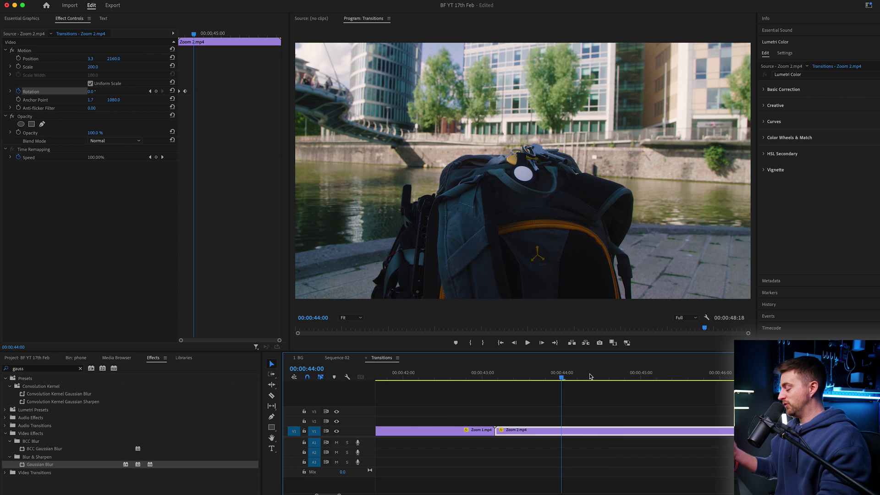
{"action": "left_click_drag", "start_coordinate": [513, 433], "coordinate": [483, 421]}
{"action": "left_click_drag", "start_coordinate": [471, 377], "coordinate": [446, 376]}
{"action": "key", "text": "space"}
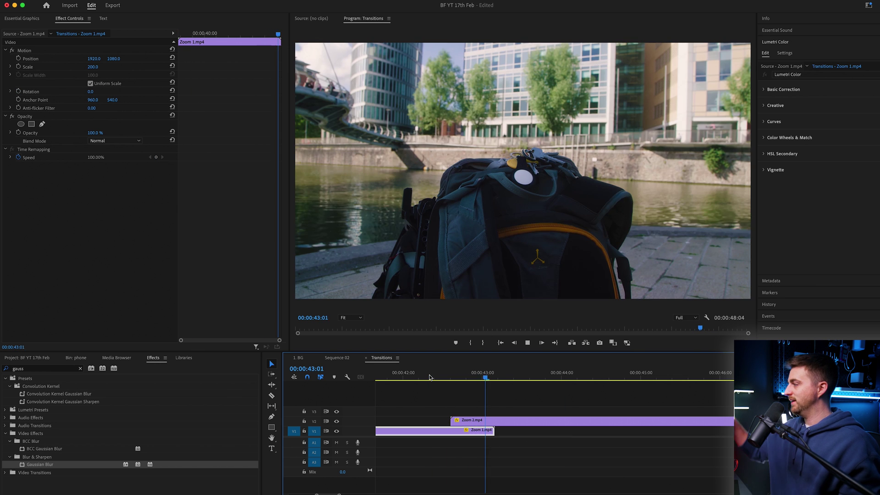
{"action": "left_click", "coordinate": [459, 377]}
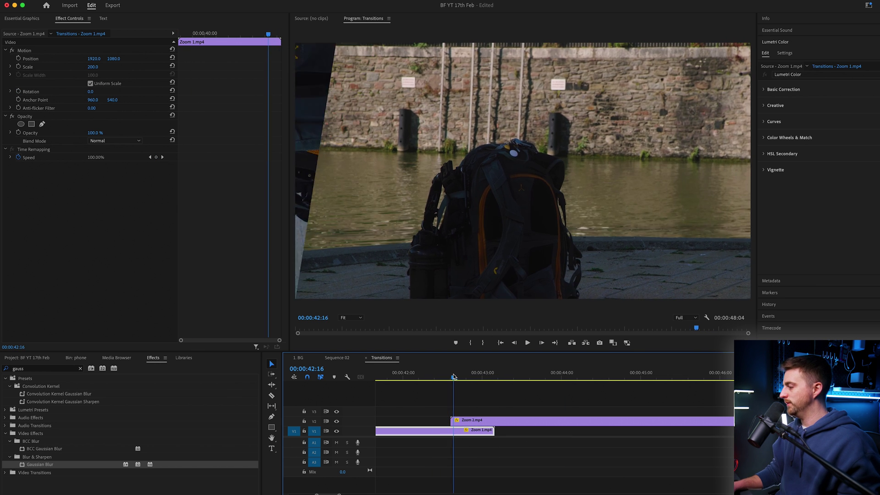
Step: Shift Zoom 2.mp4 later on V2 so its 0° Rotation keyframe lines up with the end of Zoom 1.mp4 at 00:00:43:04
{"action": "left_click", "coordinate": [489, 423]}
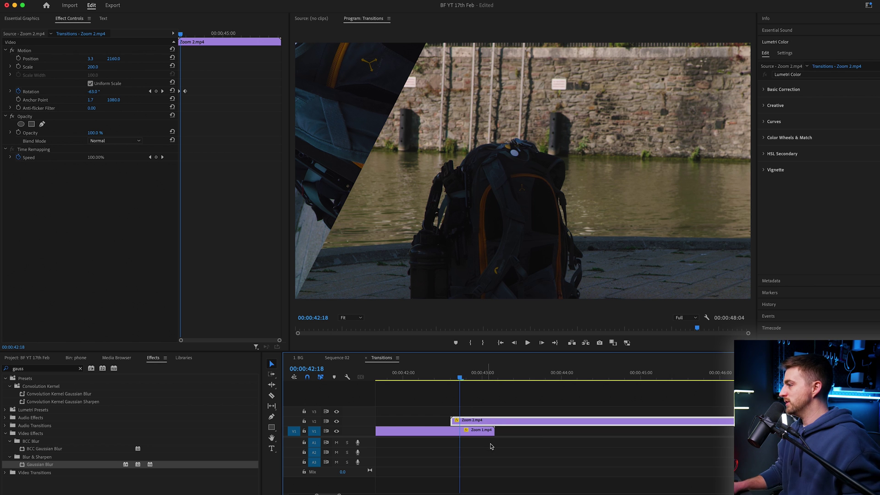
{"action": "left_click", "coordinate": [196, 162]}
{"action": "key", "text": "equal"}
{"action": "left_click_drag", "start_coordinate": [214, 35], "coordinate": [209, 33]}
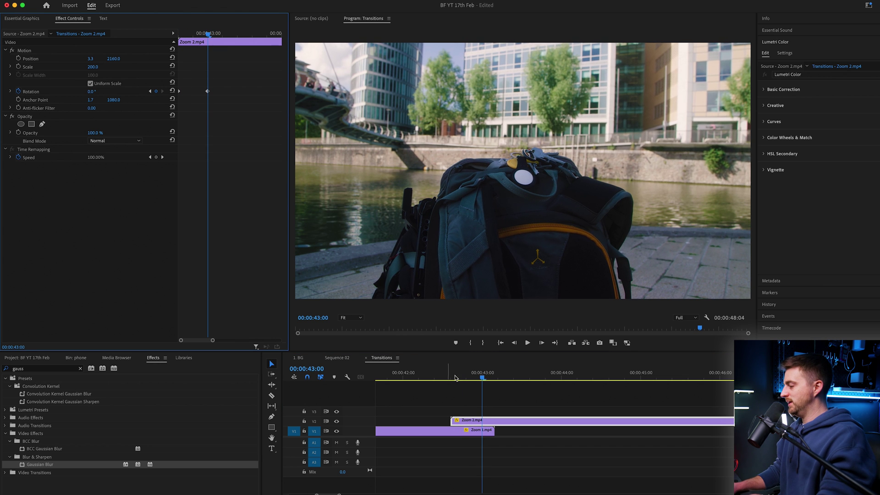
{"action": "left_click_drag", "start_coordinate": [485, 423], "coordinate": [497, 423]}
{"action": "left_click", "coordinate": [491, 373]}
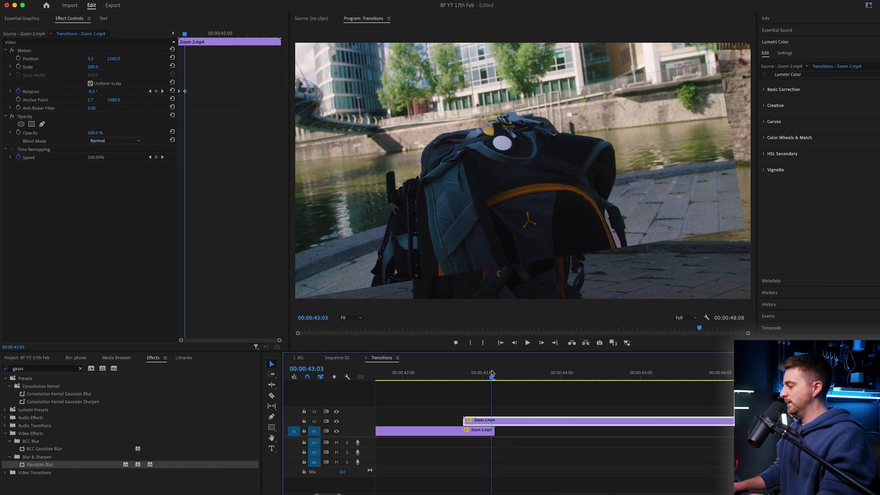
{"action": "left_click", "coordinate": [494, 374]}
{"action": "left_click", "coordinate": [195, 168]}
{"action": "key", "text": "equal"}
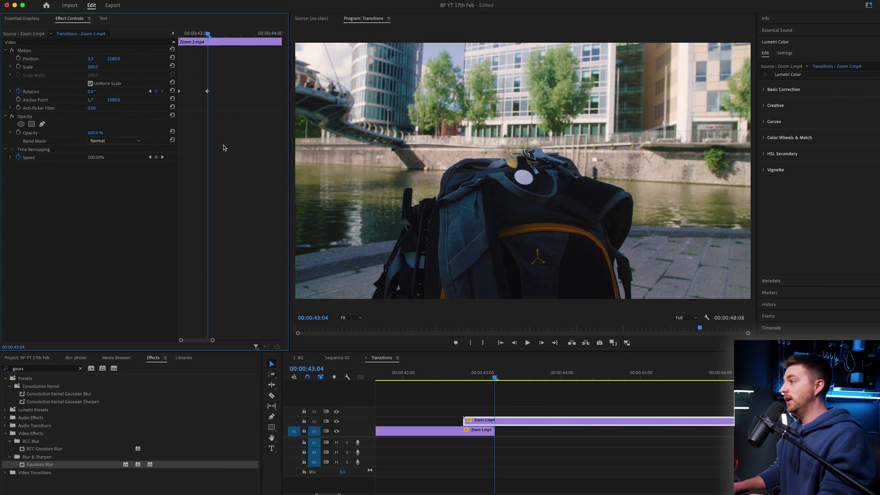
Step: Keyframe Zoom 1.mp4's Rotation from 0° at 00:00:42:19 to 90° at 00:00:43:04
{"action": "left_click", "coordinate": [481, 431]}
{"action": "left_click", "coordinate": [464, 373]}
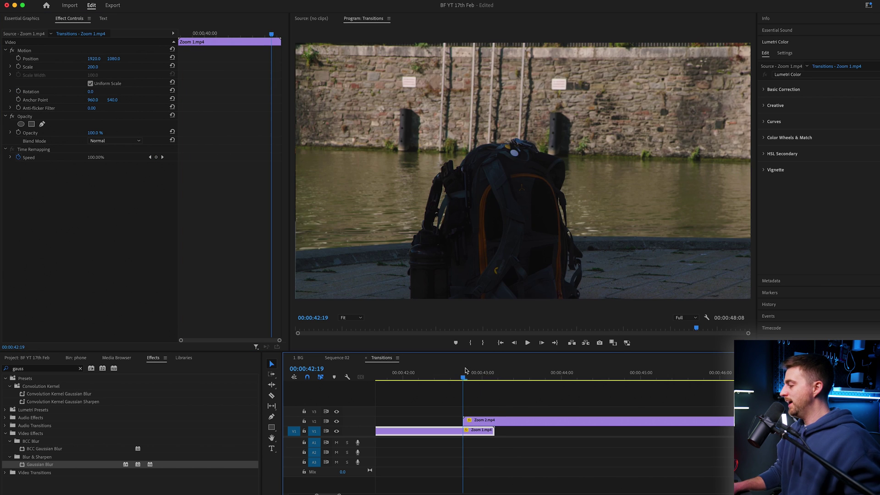
{"action": "left_click", "coordinate": [18, 92]}
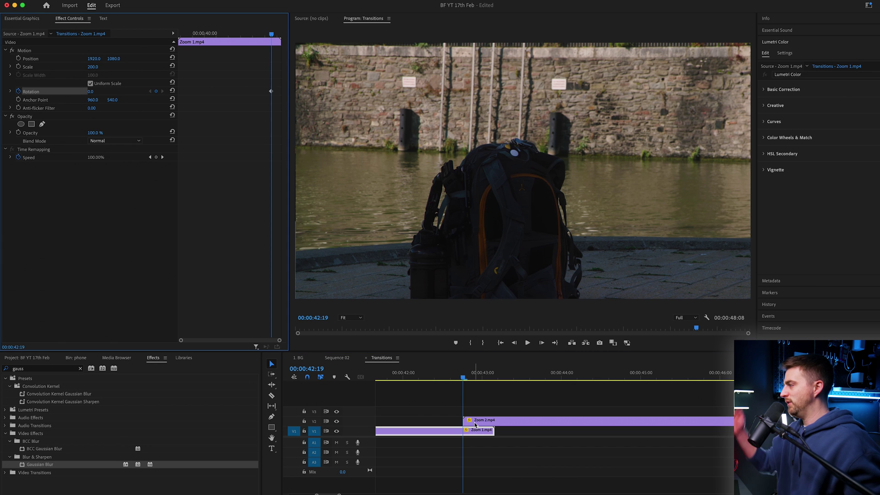
{"action": "key", "text": "space"}
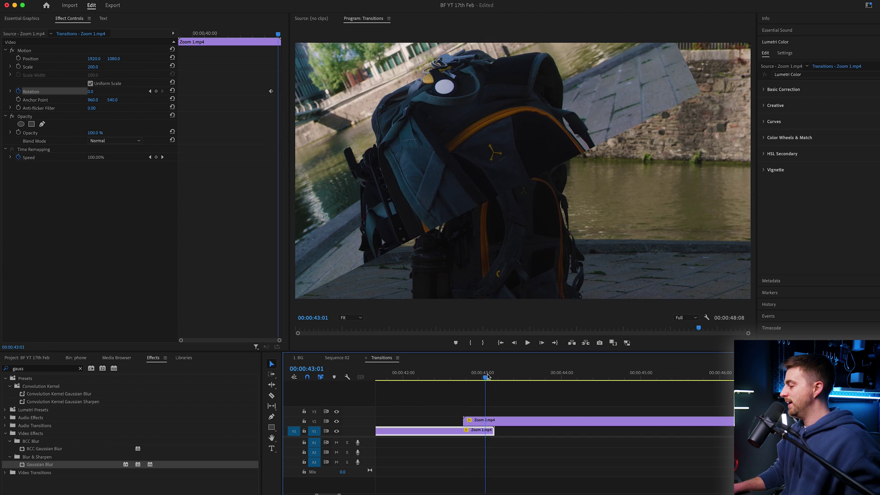
{"action": "left_click", "coordinate": [96, 92]}
{"action": "type", "text": "90"}
{"action": "key", "text": "Return"}
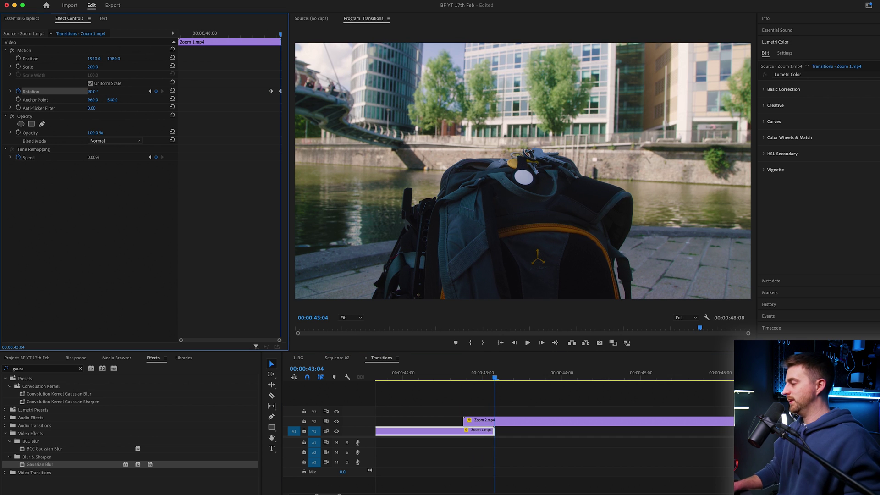
Step: Move Zoom 1.mp4's anchor point from the centre to the lower-left corner of the frame
{"action": "left_click", "coordinate": [150, 91]}
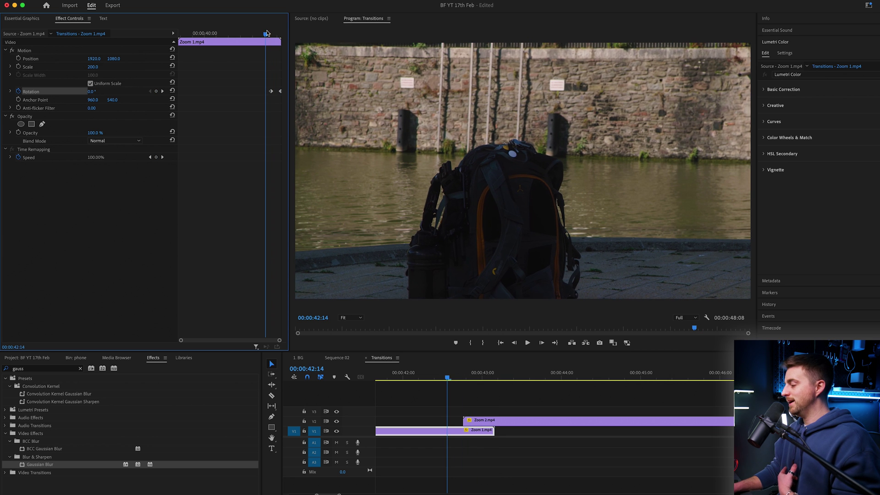
{"action": "left_click", "coordinate": [35, 100]}
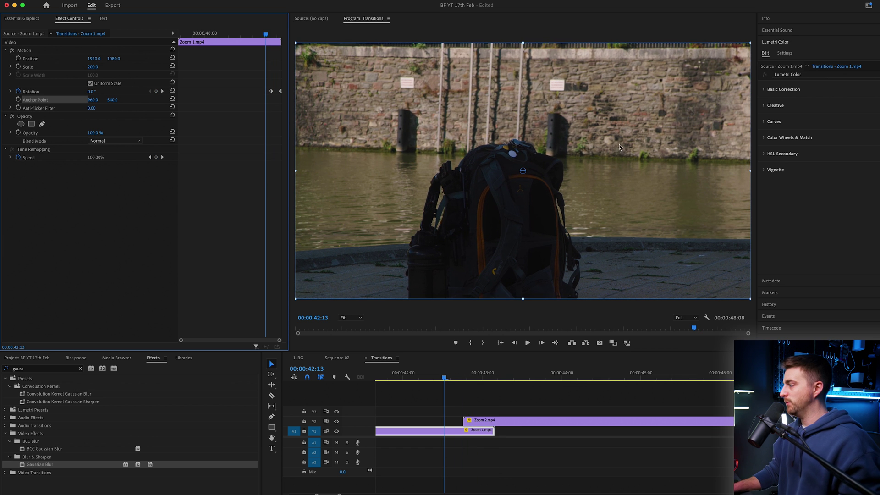
{"action": "left_click_drag", "start_coordinate": [523, 172], "coordinate": [297, 297]}
Step: Play back and scrub through the rotation transition with both clips swinging around the corner
{"action": "key", "text": "space"}
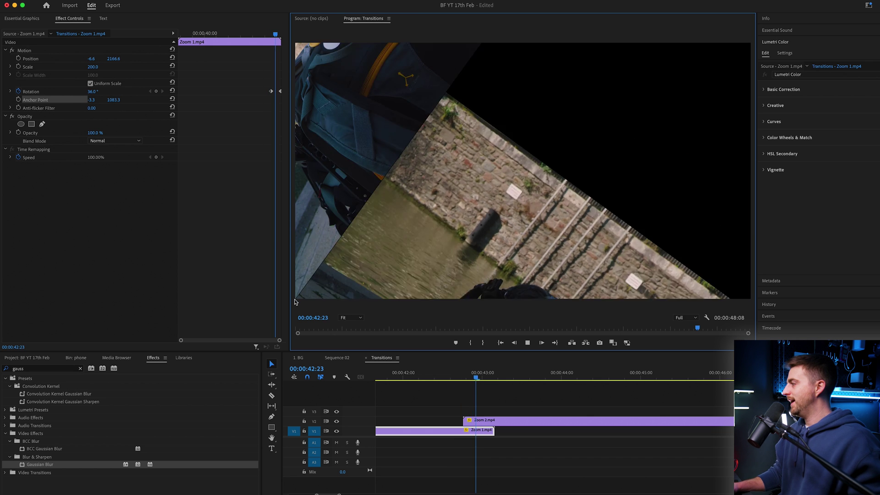
{"action": "key", "text": "space"}
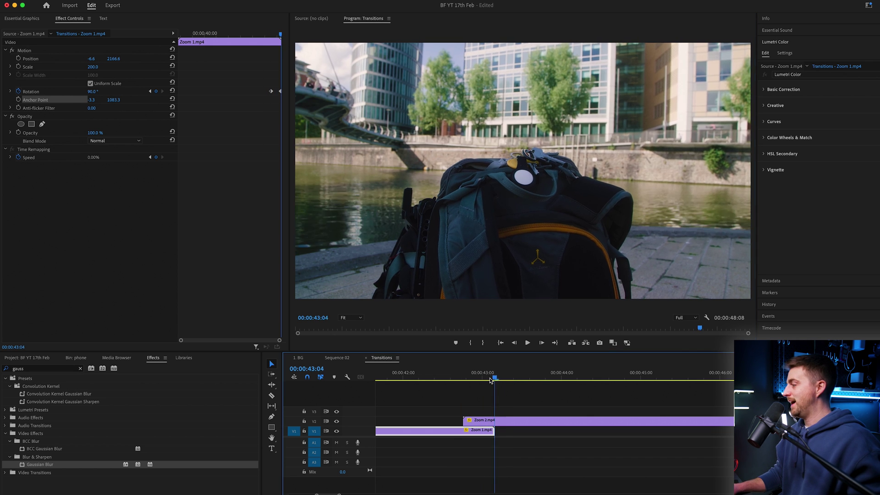
{"action": "left_click", "coordinate": [448, 380]}
{"action": "key", "text": "space"}
{"action": "key", "text": "space"}
{"action": "left_click_drag", "start_coordinate": [462, 377], "coordinate": [435, 372]}
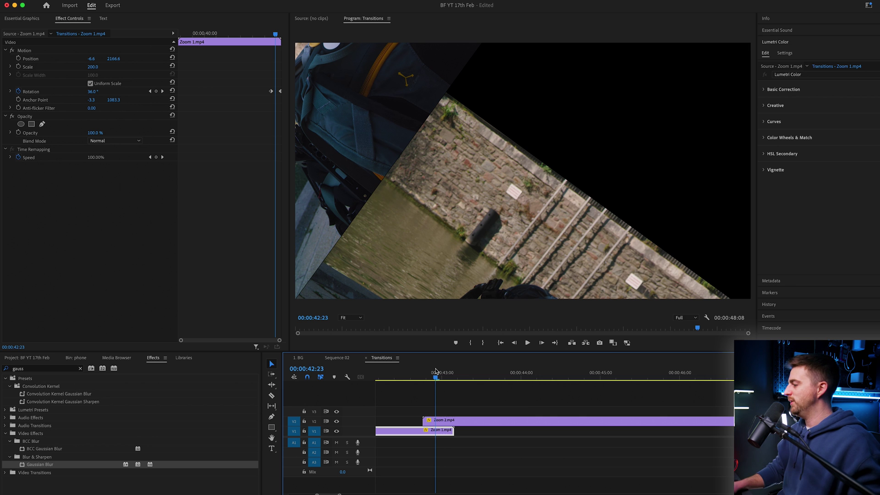
Step: Turn off Uniform Scale on Zoom 1.mp4, keyframe Scale Height from 200 at 00:00:42:19 to 485 at 00:00:42:23, and scrub through the transition
{"action": "left_click_drag", "start_coordinate": [437, 375], "coordinate": [423, 373]}
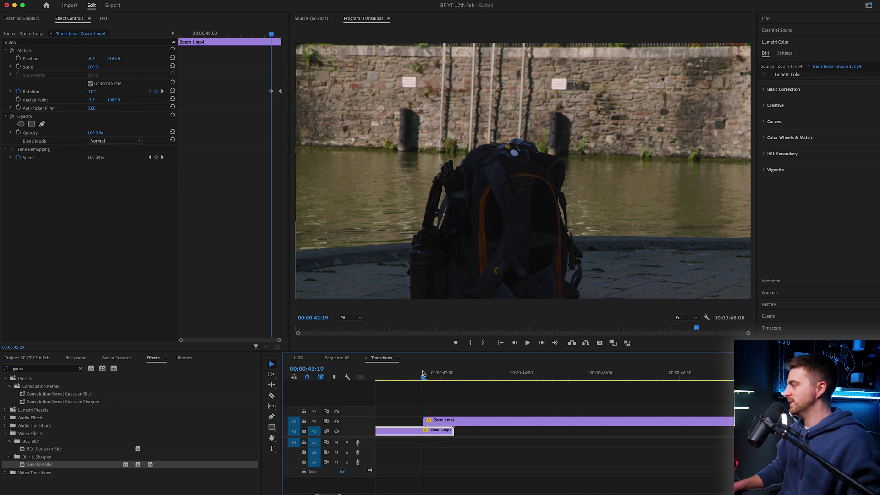
{"action": "left_click", "coordinate": [90, 84]}
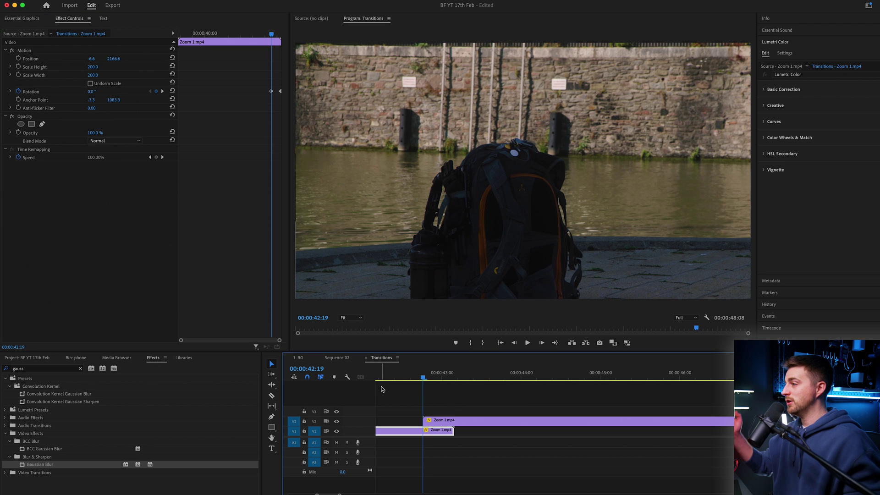
{"action": "left_click", "coordinate": [18, 67]}
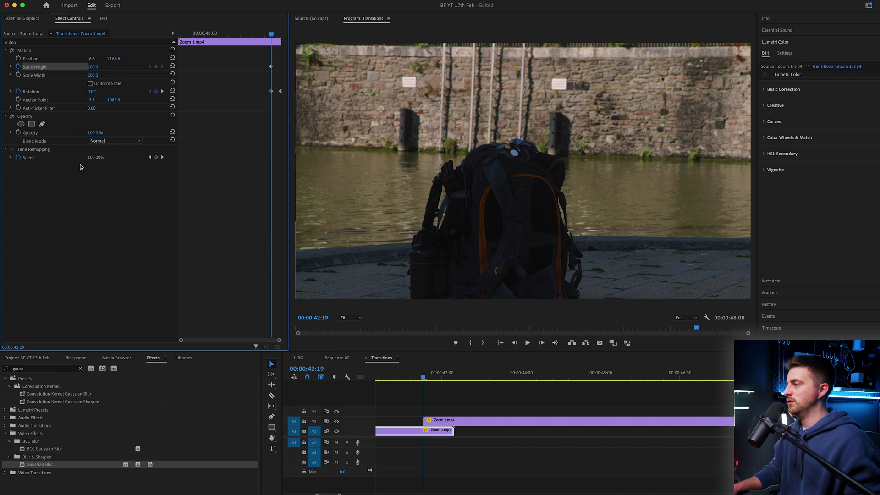
{"action": "left_click_drag", "start_coordinate": [423, 378], "coordinate": [438, 379]}
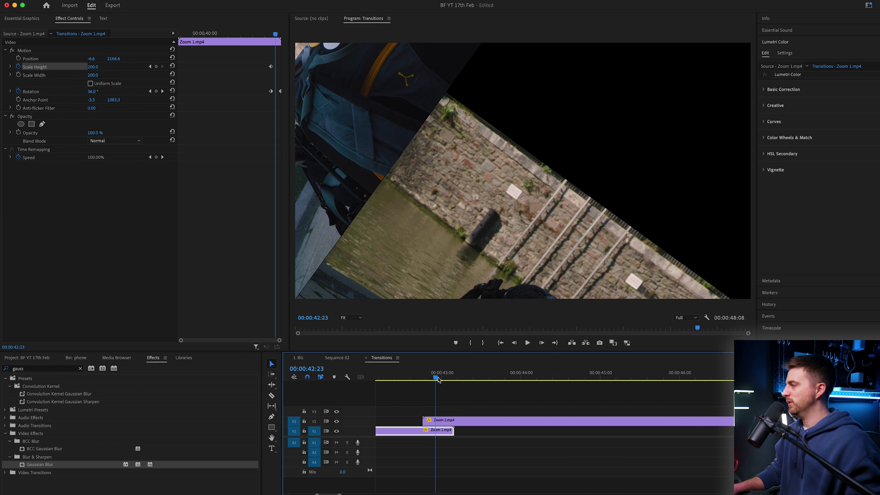
{"action": "left_click", "coordinate": [119, 69]}
{"action": "left_click_drag", "start_coordinate": [95, 68], "coordinate": [193, 67]}
{"action": "left_click", "coordinate": [432, 379]}
{"action": "left_click_drag", "start_coordinate": [433, 379], "coordinate": [489, 380]}
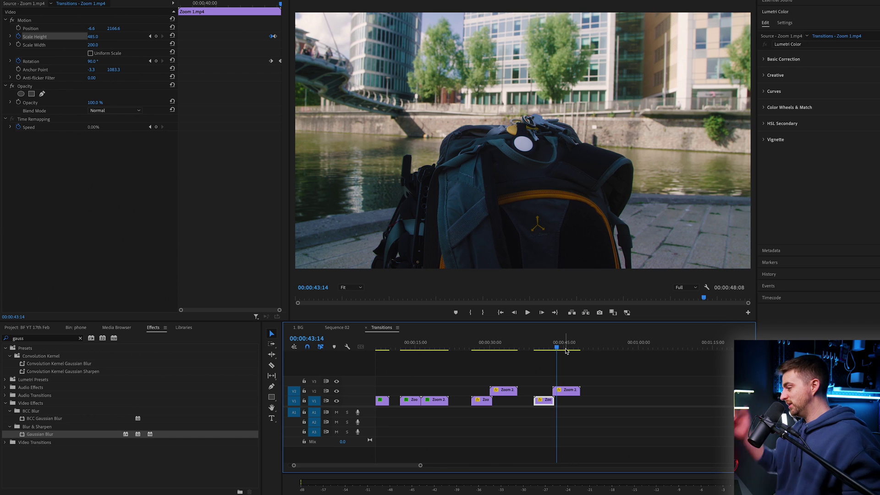
Step: Duplicate the sequence's first Zoom 1.mp4 and Zoom 2.mp4 pair onto V1 after the rotation transition, starting around 54.5 seconds
{"action": "scroll", "coordinate": [434, 391], "scroll_direction": "up", "scroll_amount": 2}
{"action": "left_click_drag", "start_coordinate": [381, 401], "coordinate": [379, 403]}
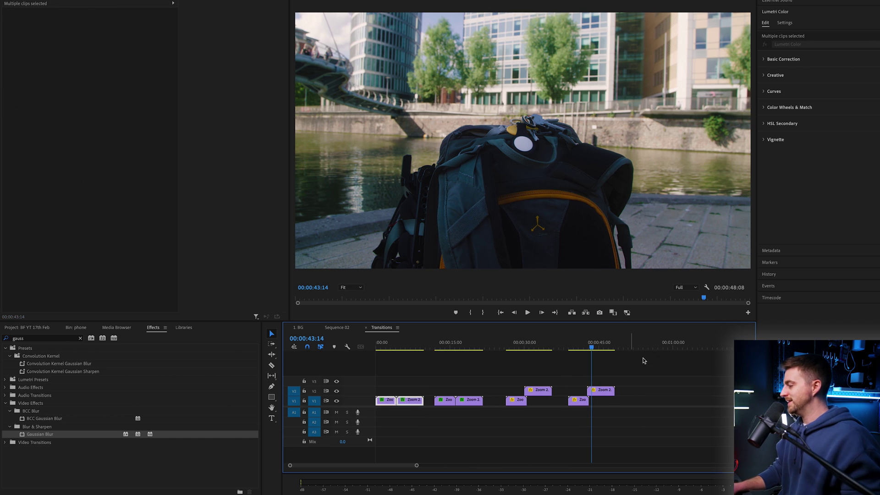
{"action": "left_click", "coordinate": [648, 348]}
{"action": "key", "text": "ctrl+v"}
{"action": "key", "text": "="}
{"action": "key", "text": "="}
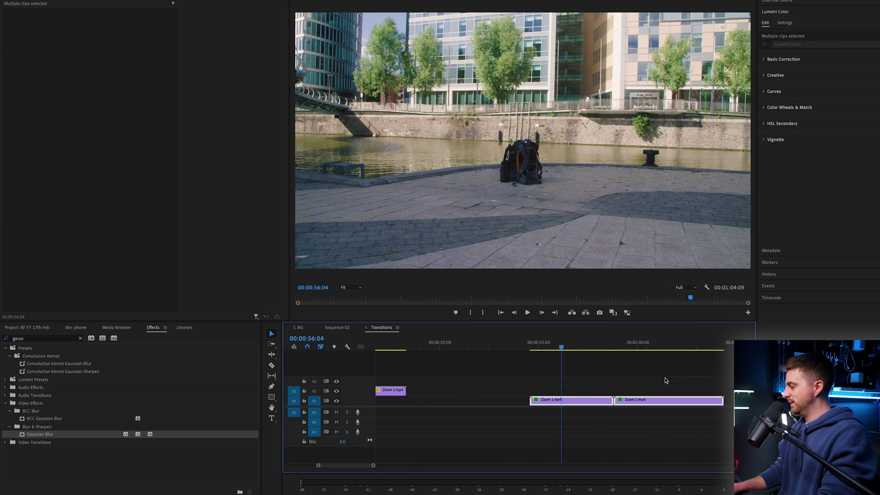
Step: Play back the duplicated Zoom 1.mp4 and Zoom 2.mp4 pair
{"action": "scroll", "coordinate": [527, 353], "scroll_direction": "down", "scroll_amount": 3}
{"action": "key", "text": "space"}
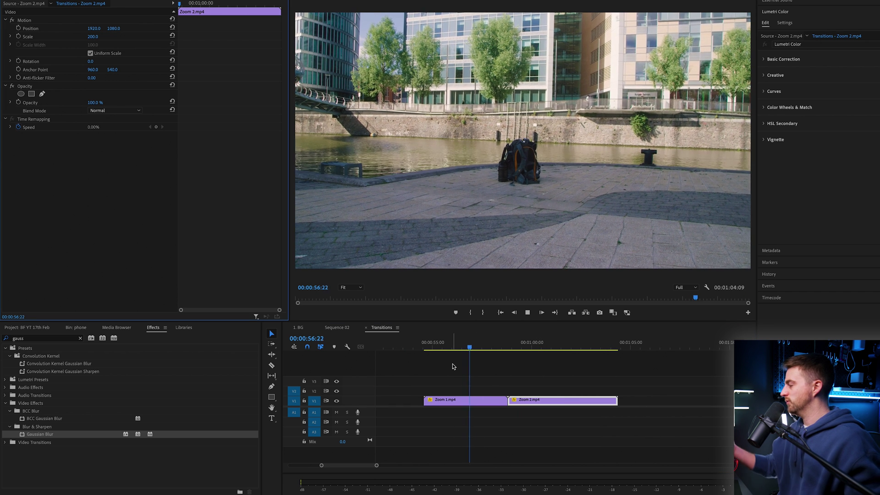
{"action": "key", "text": "space"}
Step: Create a new Black Video item in the project with the default settings
{"action": "left_click", "coordinate": [45, 327]}
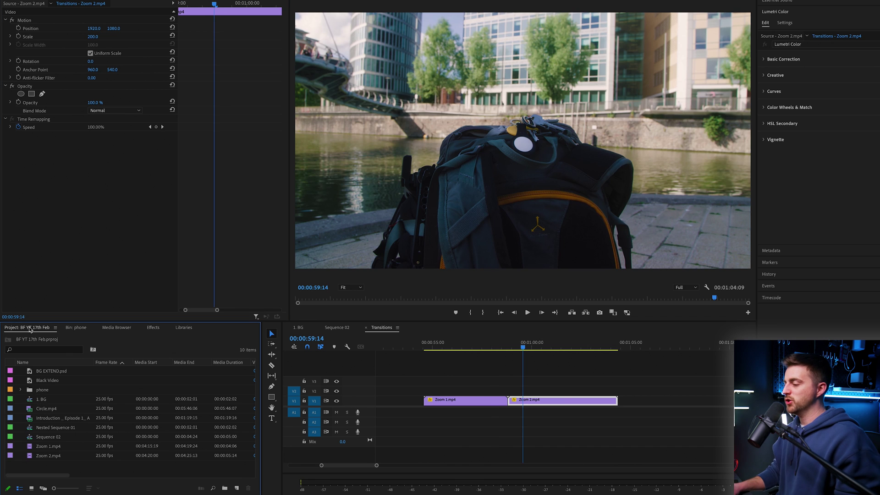
{"action": "left_click", "coordinate": [237, 488]}
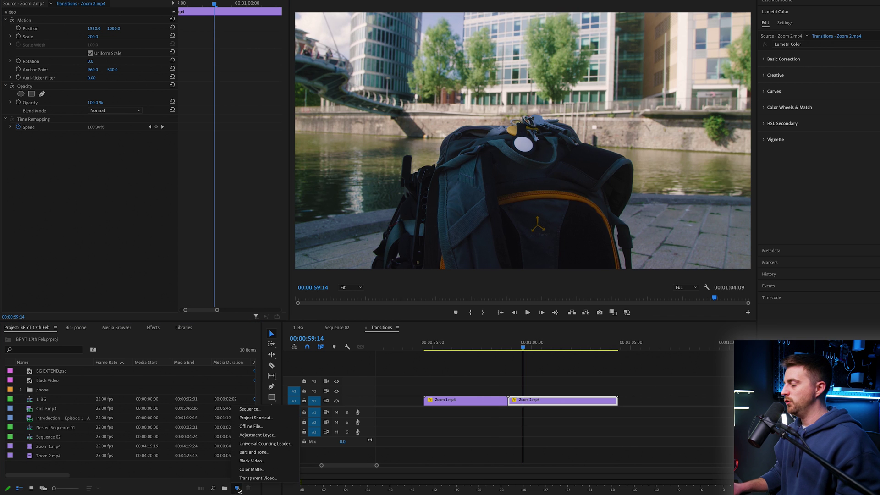
{"action": "left_click", "coordinate": [256, 459]}
{"action": "key", "text": "Return"}
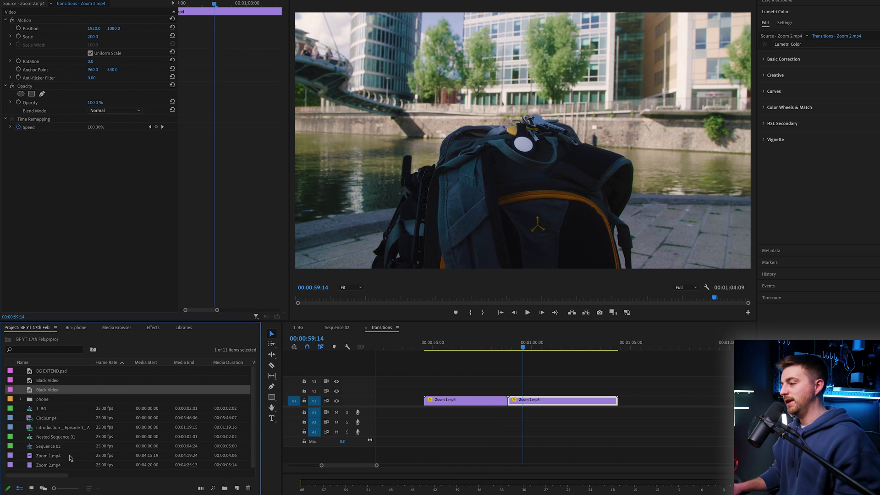
Step: Place the new Black Video on V2 across the cut between Zoom 1.mp4 and Zoom 2.mp4, starting at 00:00:56:10
{"action": "left_click_drag", "start_coordinate": [72, 390], "coordinate": [505, 393]}
{"action": "left_click", "coordinate": [504, 393]}
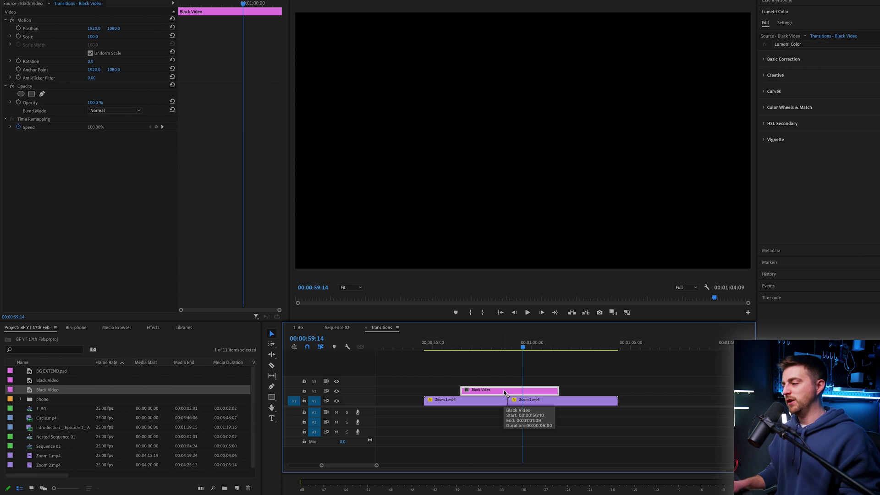
Step: Try the Tint effect on the Black Video clip with black mapped to a dark teal blue, and remove the effect
{"action": "left_click", "coordinate": [153, 327]}
{"action": "double_click", "coordinate": [50, 338]}
{"action": "type", "text": "tint"}
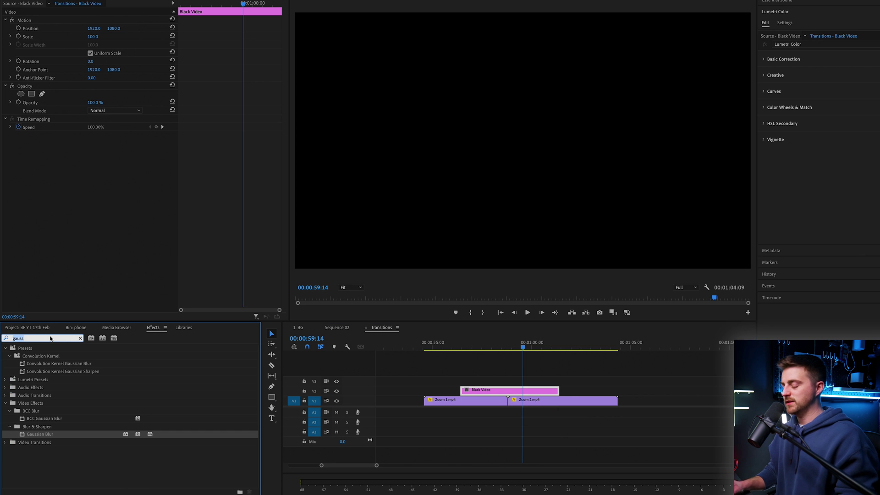
{"action": "scroll", "coordinate": [85, 407], "scroll_direction": "down", "scroll_amount": 2}
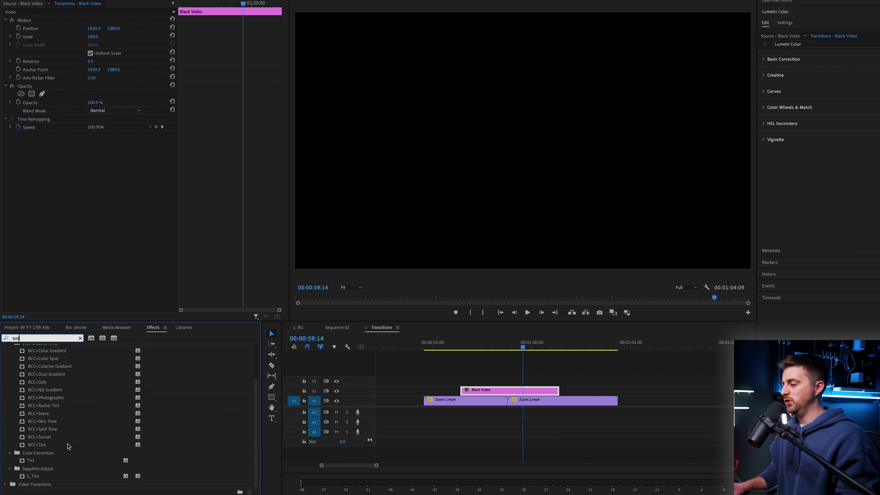
{"action": "left_click", "coordinate": [30, 461]}
{"action": "left_click_drag", "start_coordinate": [518, 432], "coordinate": [541, 390]}
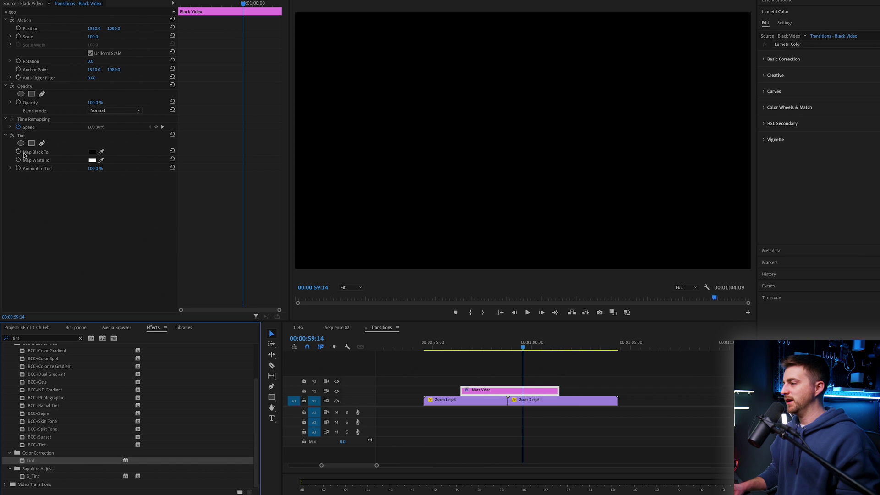
{"action": "left_click", "coordinate": [92, 152]}
{"action": "left_click_drag", "start_coordinate": [484, 230], "coordinate": [459, 241]}
{"action": "left_click", "coordinate": [546, 185]}
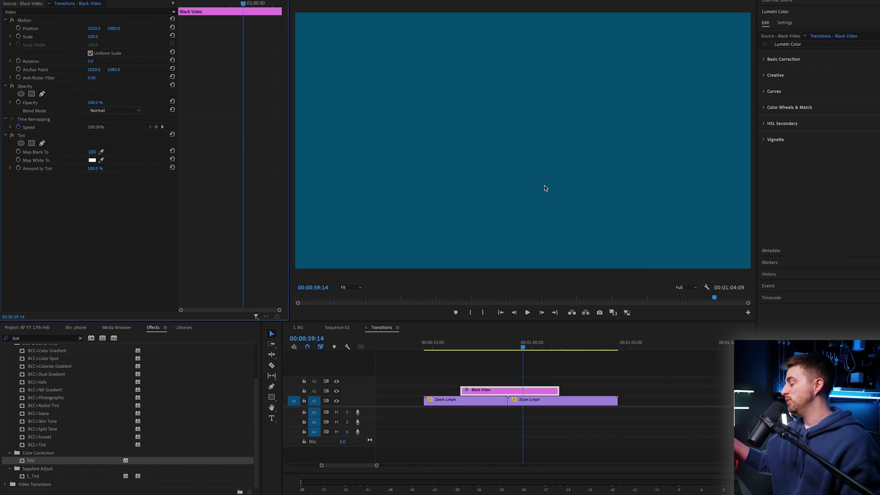
{"action": "left_click", "coordinate": [22, 135]}
{"action": "key", "text": "Delete"}
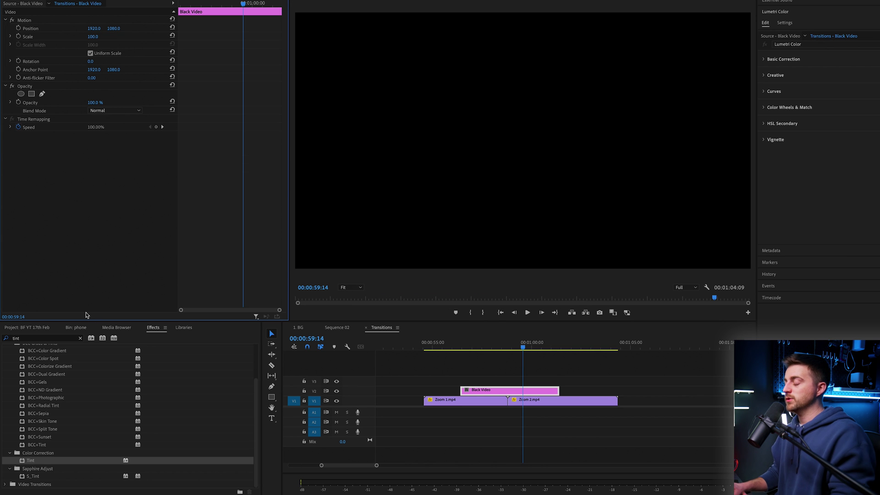
Step: Find the Ramp effect and apply it to the Black Video clip
{"action": "left_click", "coordinate": [38, 340]}
{"action": "type", "text": "ramp"}
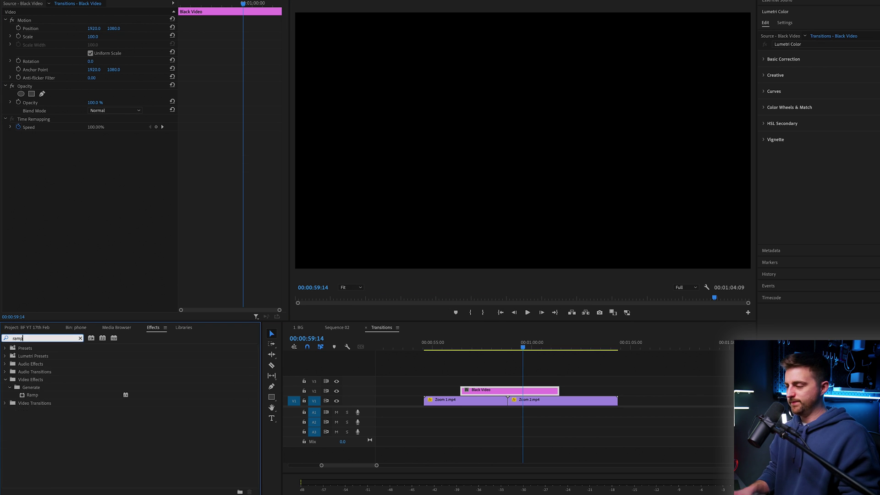
{"action": "left_click_drag", "start_coordinate": [33, 395], "coordinate": [78, 222]}
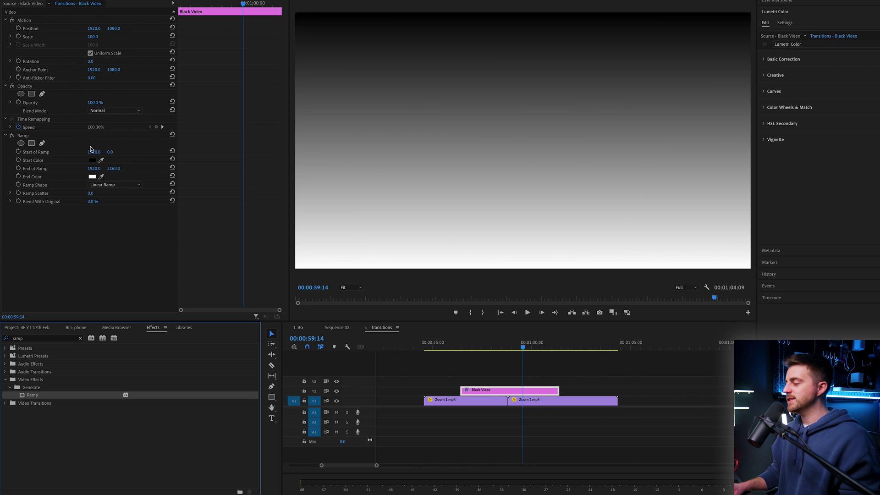
Step: Set the Ramp's Start Color to bright blue and its End Color to dark purple-blue
{"action": "left_click", "coordinate": [101, 158]}
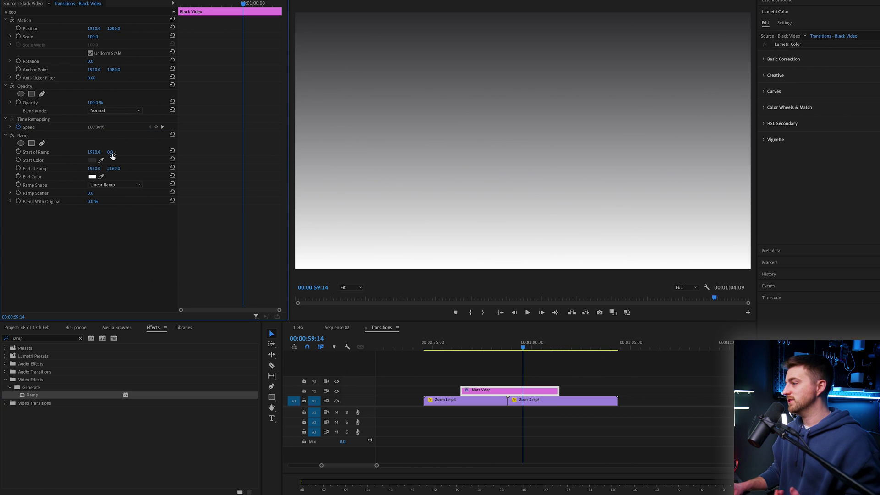
{"action": "left_click", "coordinate": [92, 161]}
{"action": "left_click", "coordinate": [444, 281]}
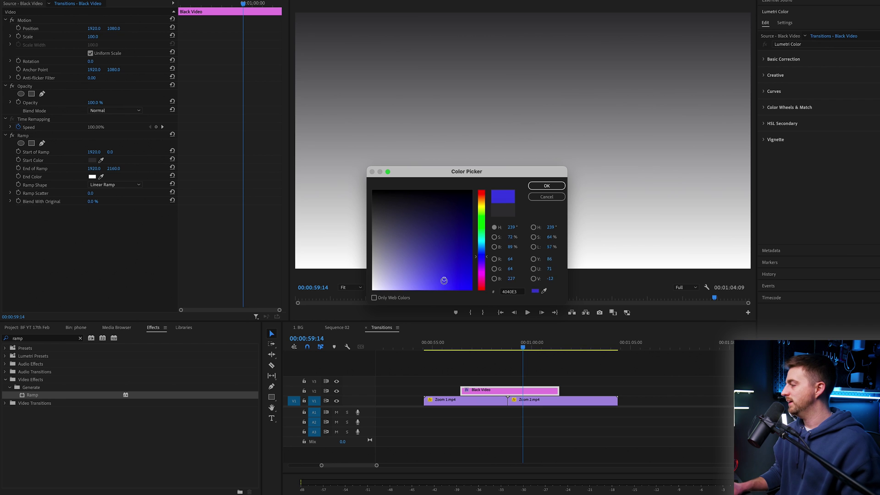
{"action": "left_click", "coordinate": [546, 186]}
{"action": "left_click", "coordinate": [92, 177]}
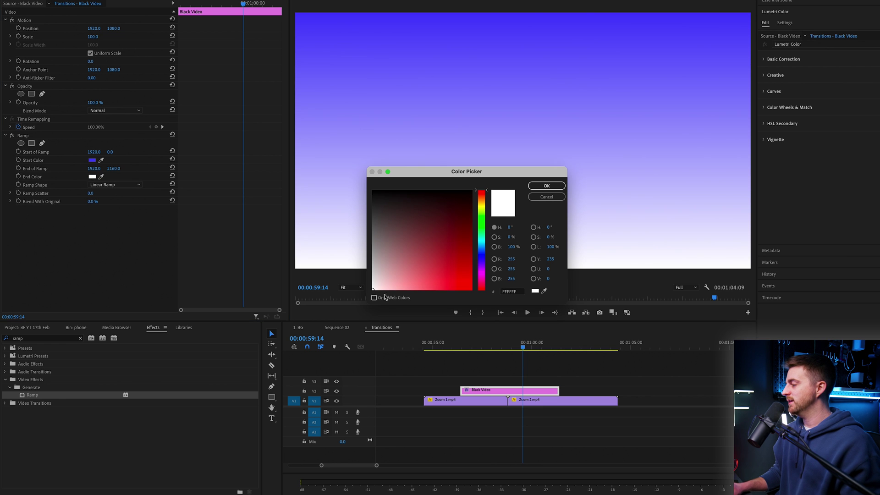
{"action": "left_click_drag", "start_coordinate": [479, 251], "coordinate": [481, 261]}
{"action": "left_click", "coordinate": [452, 238]}
{"action": "left_click", "coordinate": [546, 185]}
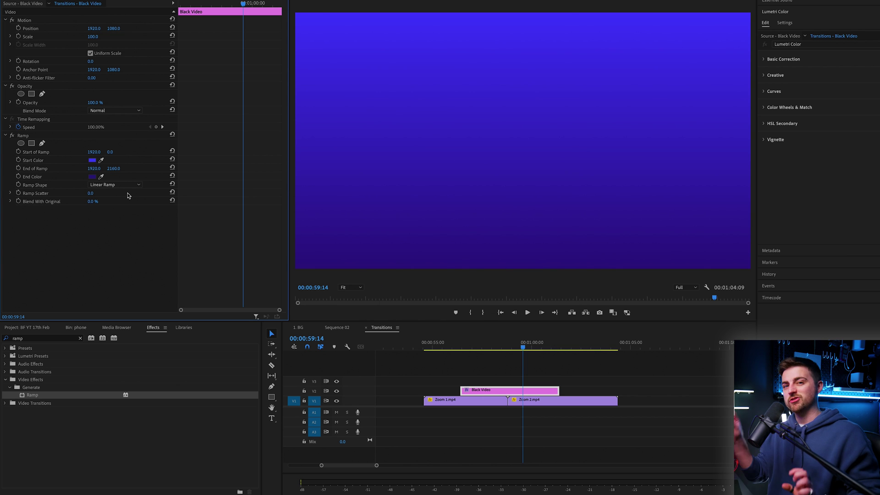
Step: Park the playhead at 00:00:58:13, seven frames before the cut between Zoom 1.mp4 and Zoom 2.mp4
{"action": "left_click", "coordinate": [504, 344]}
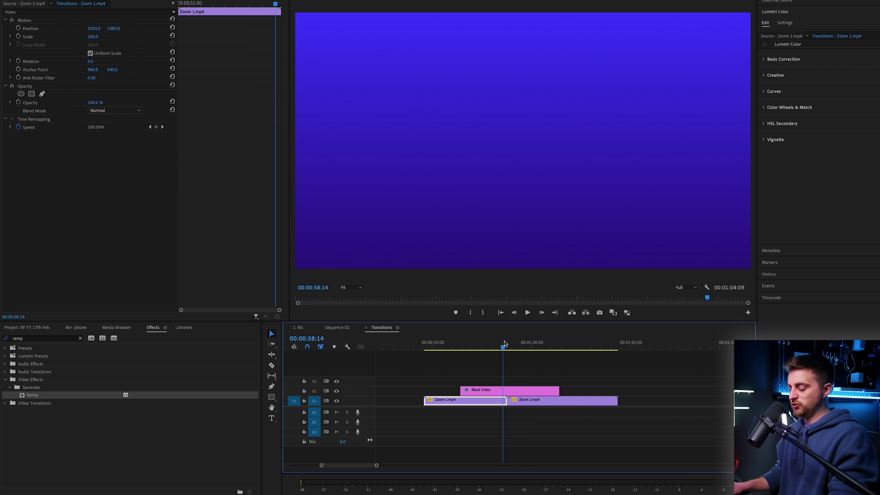
{"action": "key", "text": "="}
{"action": "left_click_drag", "start_coordinate": [574, 346], "coordinate": [583, 348]}
{"action": "scroll", "coordinate": [526, 403], "scroll_direction": "right", "scroll_amount": 4}
{"action": "left_click", "coordinate": [463, 402]}
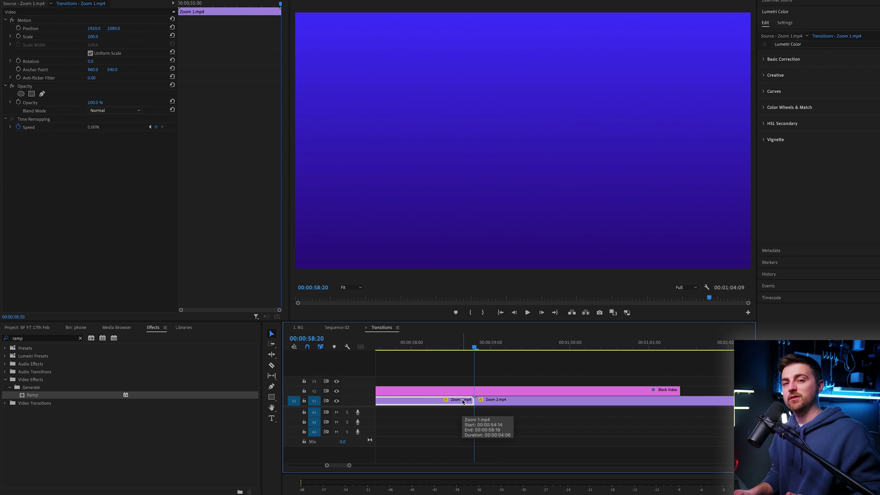
{"action": "key", "text": "Left"}
{"action": "key", "text": "Left"}
{"action": "key", "text": "Left"}
{"action": "key", "text": "Left"}
{"action": "key", "text": "Left"}
{"action": "key", "text": "Left"}
{"action": "key", "text": "Left"}
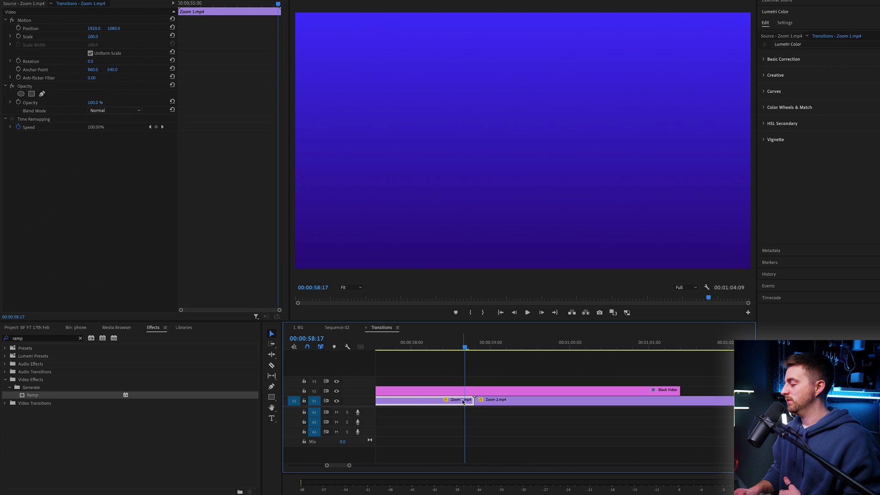
Step: Set the Black Video's horizontal Position to -1923 and start keyframing Position at 00:00:58:13
{"action": "left_click", "coordinate": [461, 390]}
{"action": "left_click", "coordinate": [39, 21]}
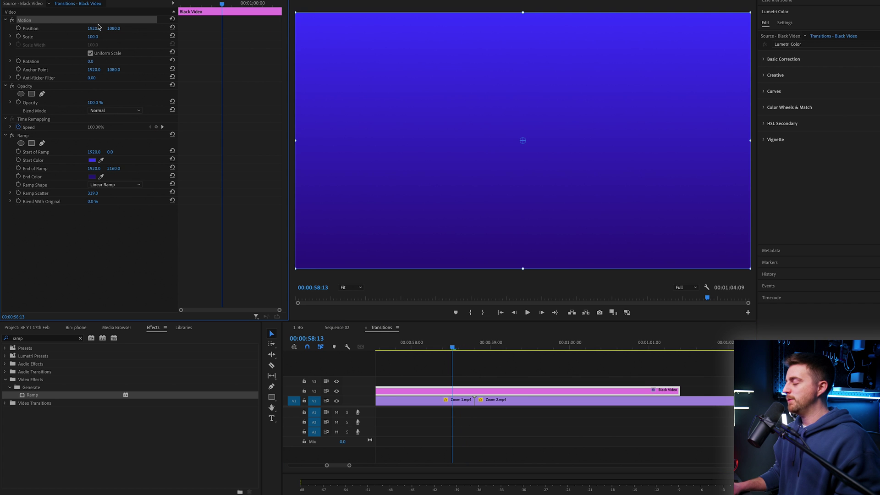
{"action": "left_click_drag", "start_coordinate": [94, 28], "coordinate": [40, 29]}
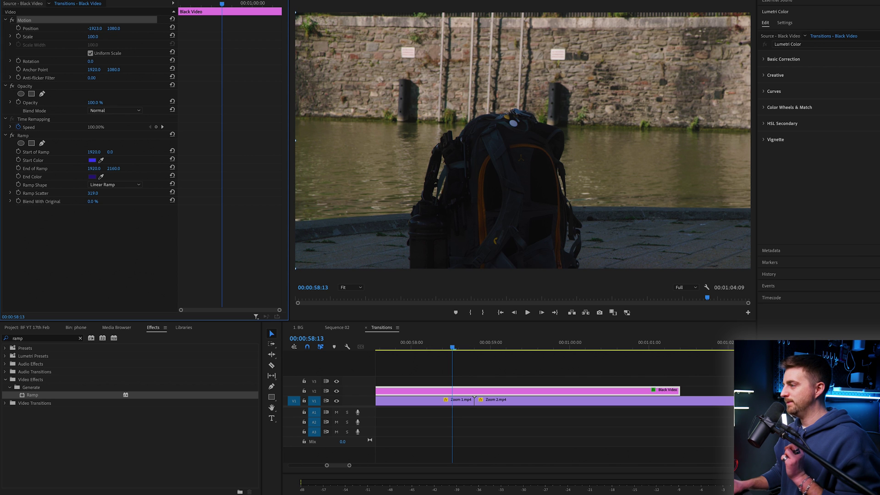
{"action": "left_click", "coordinate": [18, 29]}
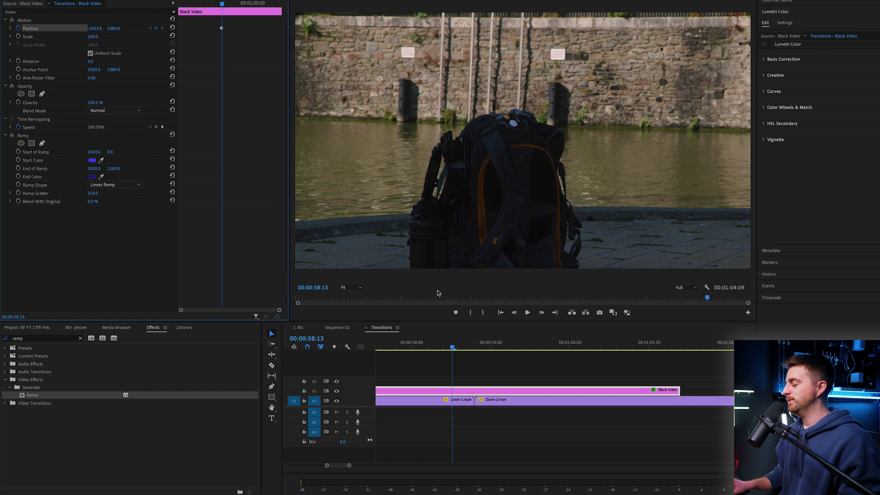
Step: Keyframe the Black Video's horizontal Position at 5766 at 00:00:59:02, and play back the sweep across the cut
{"action": "left_click", "coordinate": [474, 349]}
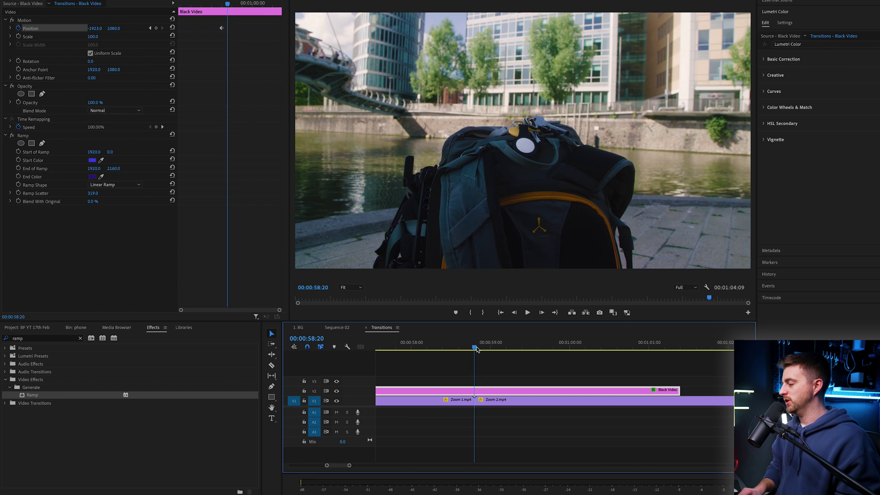
{"action": "key", "text": "Right"}
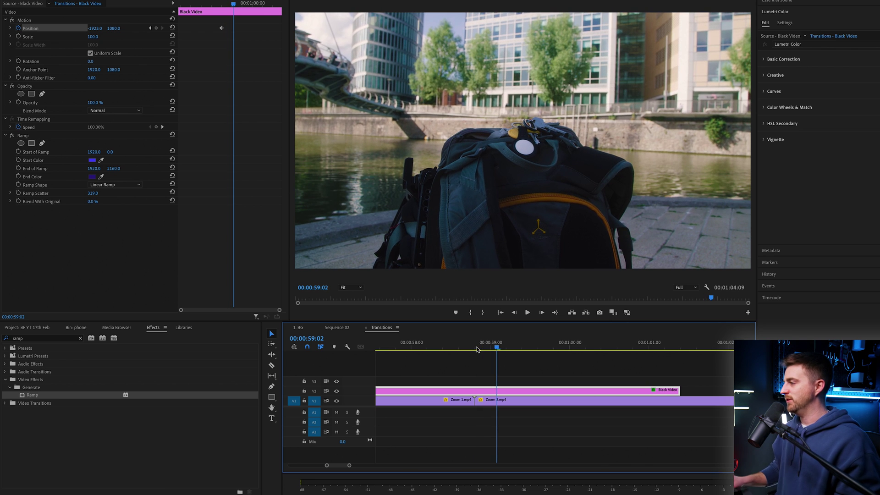
{"action": "left_click_drag", "start_coordinate": [86, 29], "coordinate": [101, 29]}
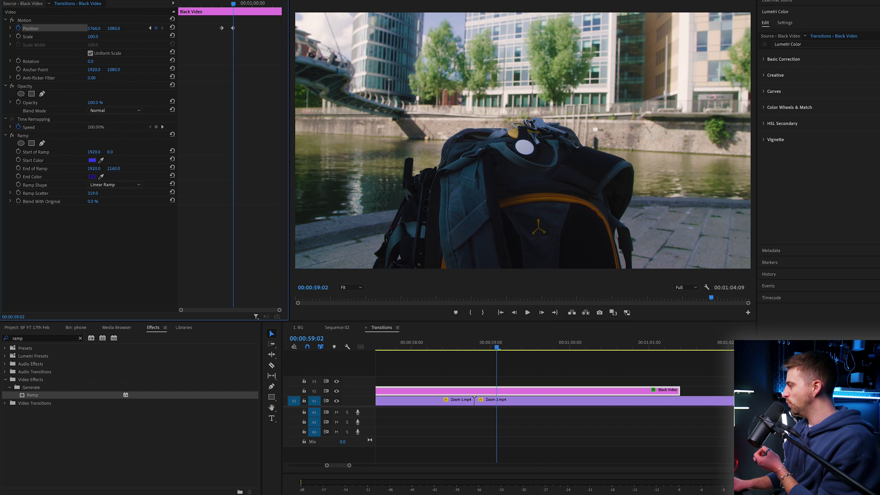
{"action": "left_click_drag", "start_coordinate": [496, 341], "coordinate": [444, 342]}
{"action": "key", "text": "space"}
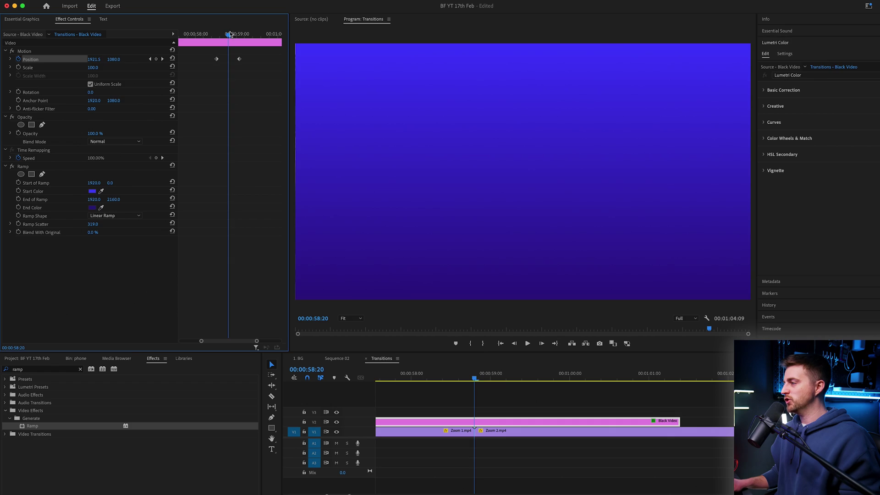
Step: Move the Black Video's Position keyframes to 00:00:58:10 and 00:00:59:05, and play back the slower sweep
{"action": "left_click_drag", "start_coordinate": [223, 34], "coordinate": [219, 35]}
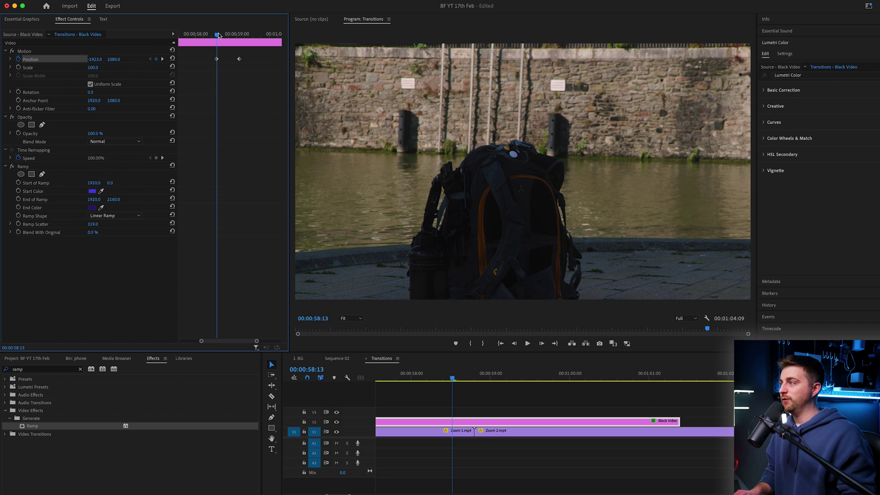
{"action": "key", "text": "Left"}
{"action": "key", "text": "Left"}
{"action": "key", "text": "Left"}
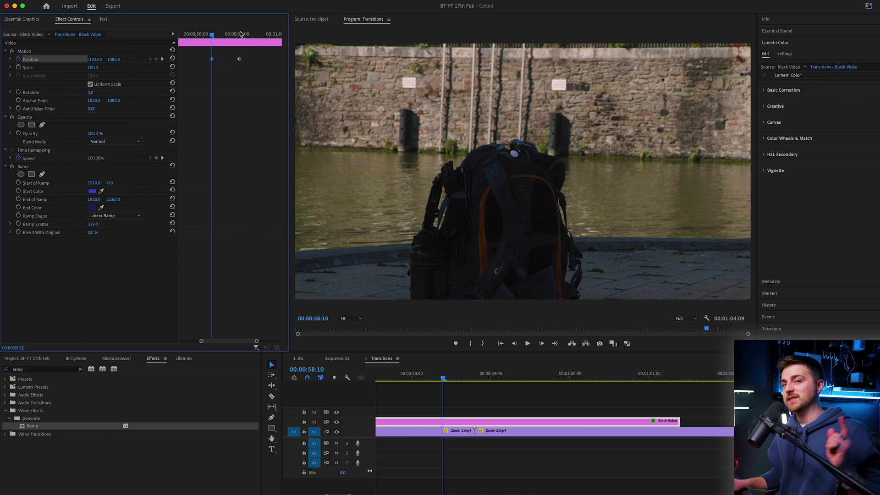
{"action": "left_click_drag", "start_coordinate": [239, 33], "coordinate": [243, 35]}
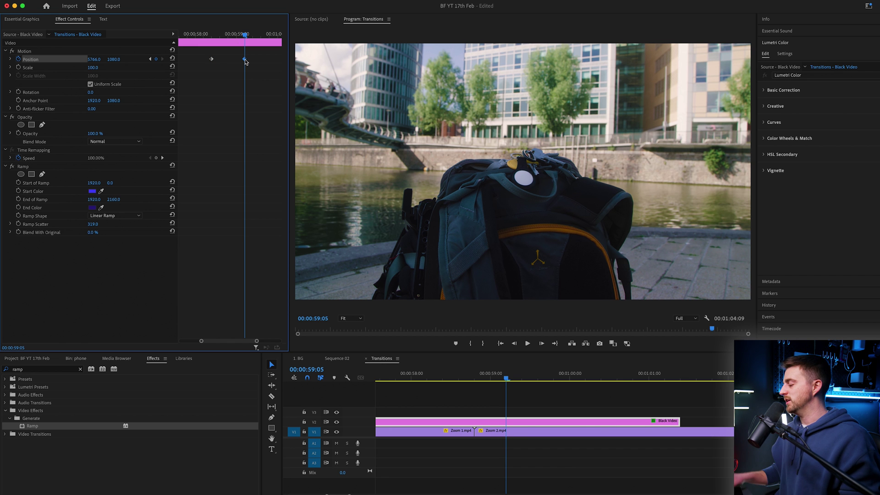
{"action": "key", "text": "shift+k"}
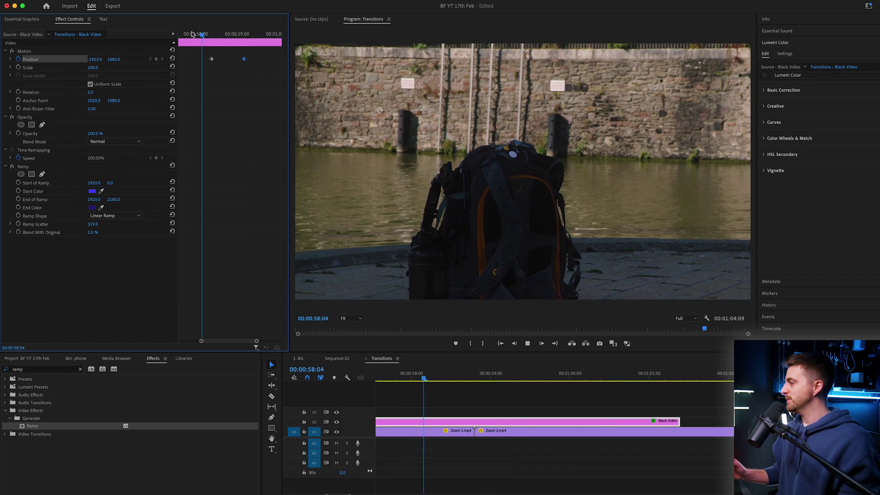
{"action": "key", "text": "space"}
Step: Try shifting the Black Video clip slightly later on V2 relative to the cut, and play back the misaligned sweep
{"action": "left_click_drag", "start_coordinate": [487, 381], "coordinate": [476, 379]}
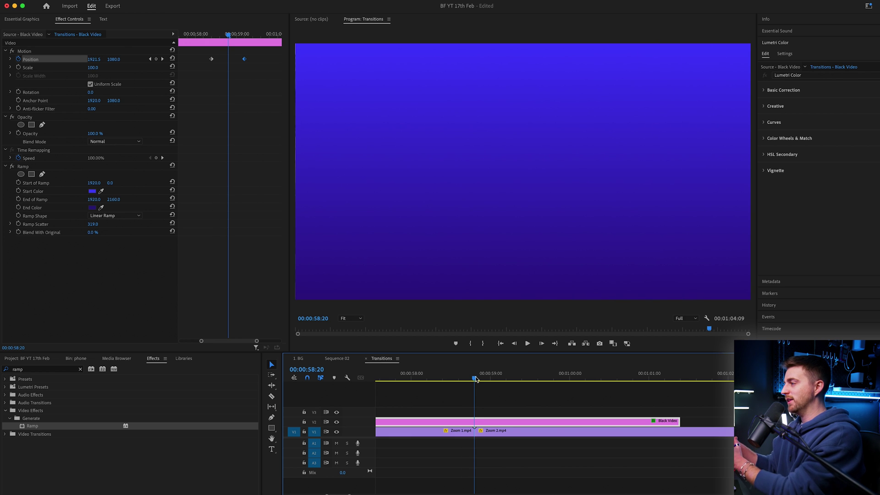
{"action": "left_click_drag", "start_coordinate": [490, 423], "coordinate": [509, 423]}
{"action": "left_click_drag", "start_coordinate": [474, 379], "coordinate": [446, 374]}
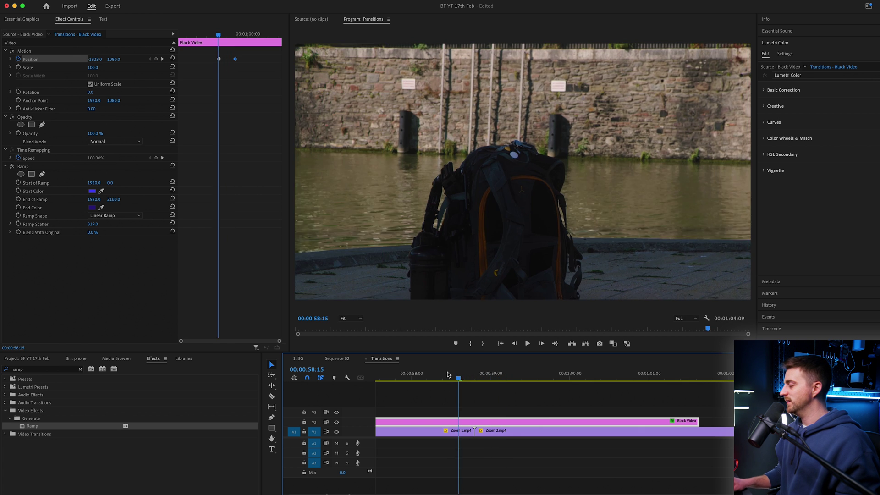
{"action": "key", "text": "space"}
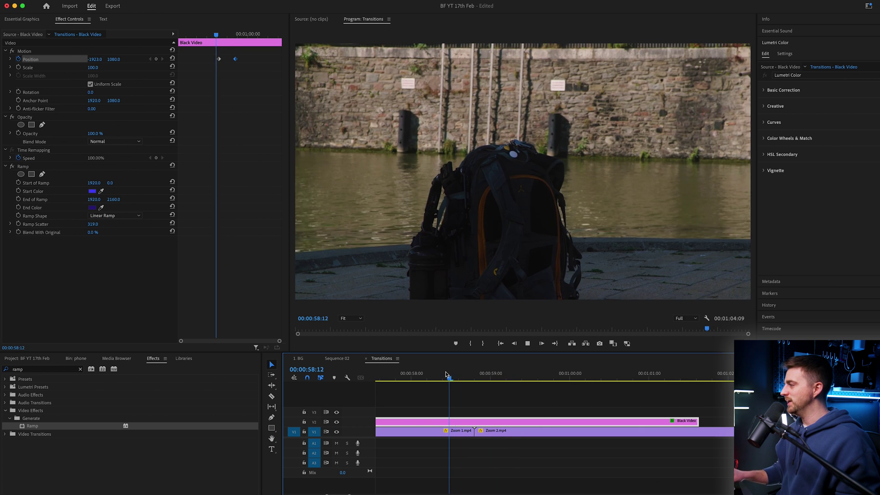
{"action": "key", "text": "space"}
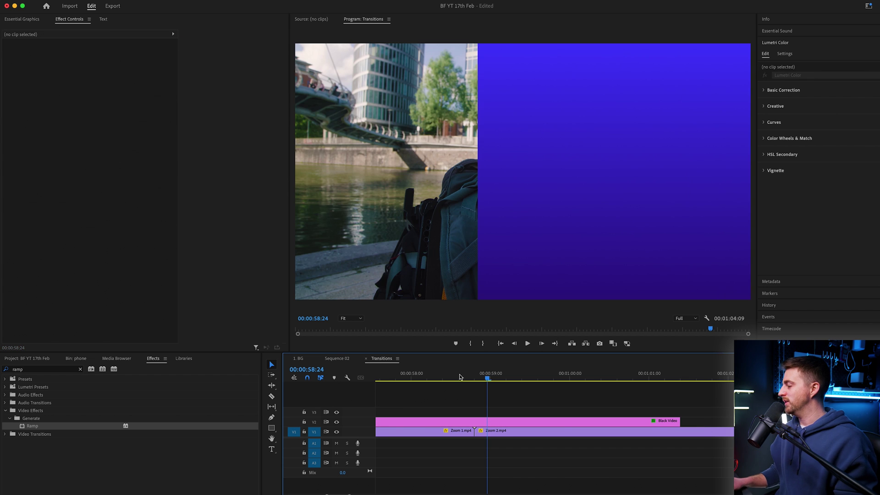
Step: Play back the transition and split the Black Video clip on V2 at the cut between the two zoom clips
{"action": "left_click", "coordinate": [416, 375]}
{"action": "key", "text": "space"}
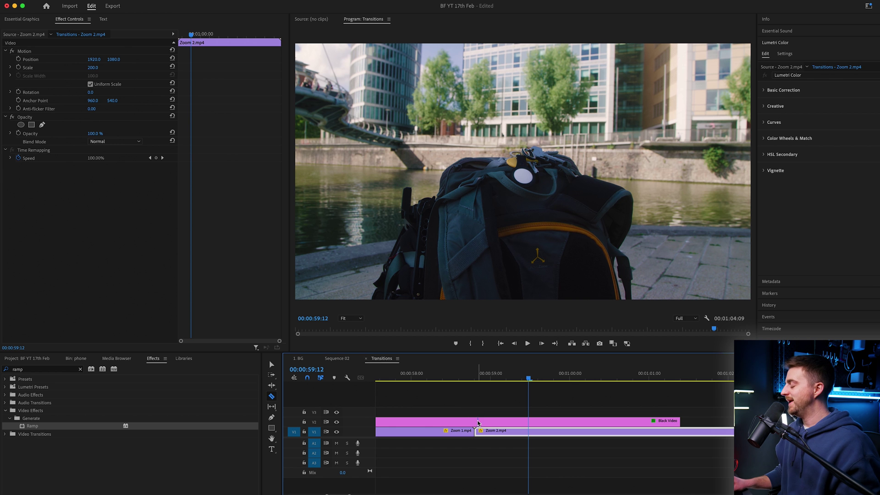
{"action": "key", "text": "v"}
{"action": "key", "text": "space"}
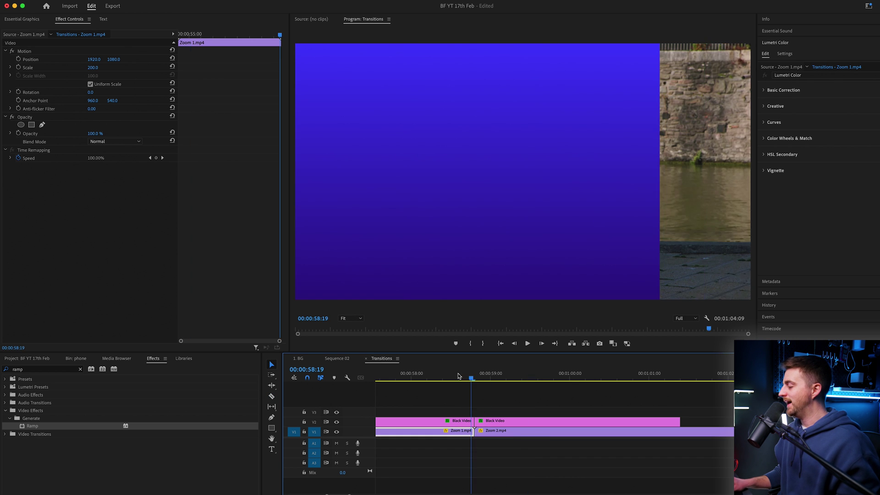
Step: Move both Black Video pieces together on V2 to start around 00:01:02, overlapping the end of Zoom 2.mp4, and play them back
{"action": "key", "text": "minus"}
{"action": "key", "text": "minus"}
{"action": "key", "text": "minus"}
{"action": "left_click_drag", "start_coordinate": [556, 416], "coordinate": [556, 418]}
{"action": "left_click_drag", "start_coordinate": [581, 420], "coordinate": [615, 422]}
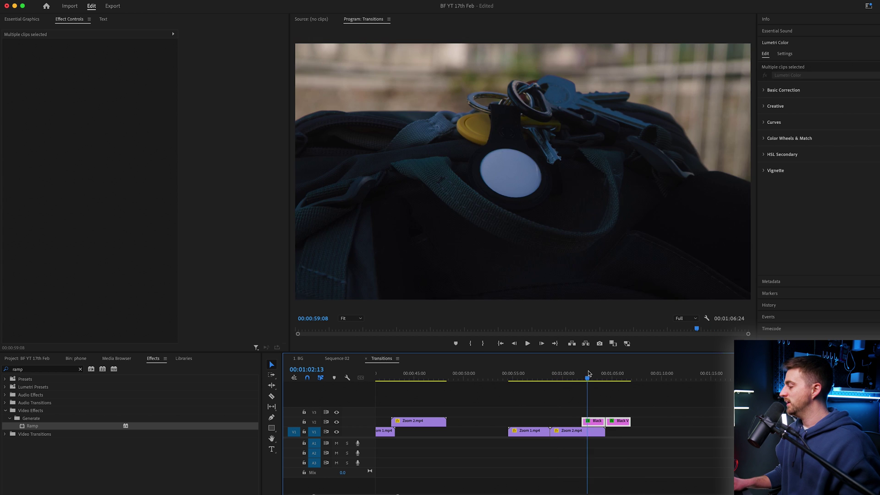
{"action": "left_click", "coordinate": [595, 374]}
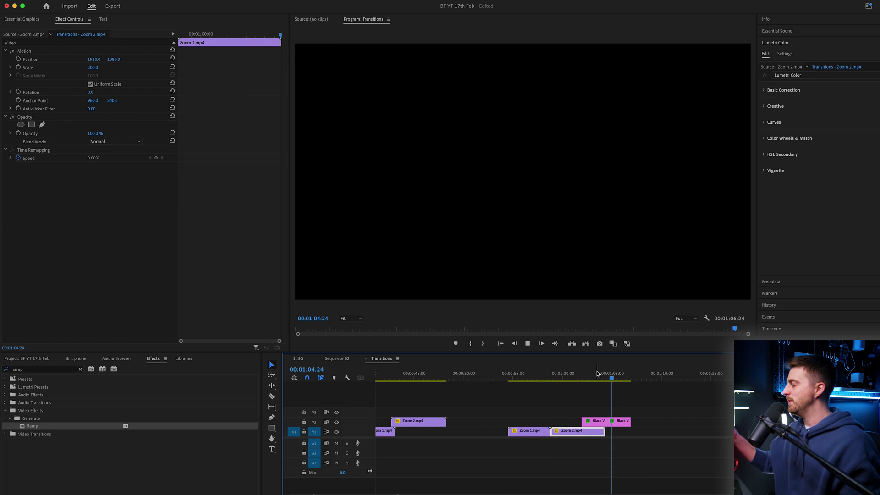